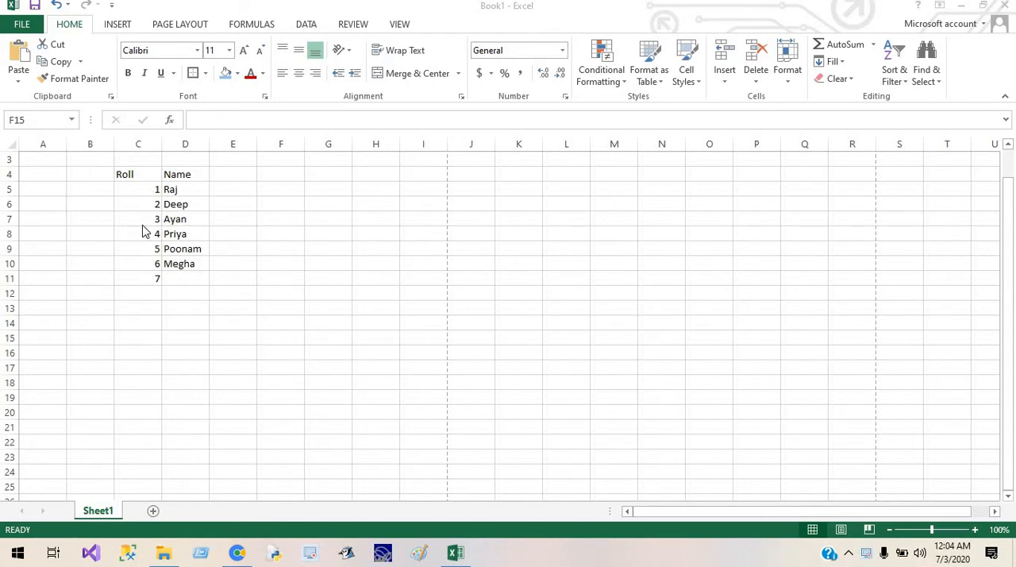
Step: Check how the Roll and Name list looks in the print preview and return to the worksheet
{"action": "left_click", "coordinate": [14, 28]}
{"action": "left_click", "coordinate": [18, 25]}
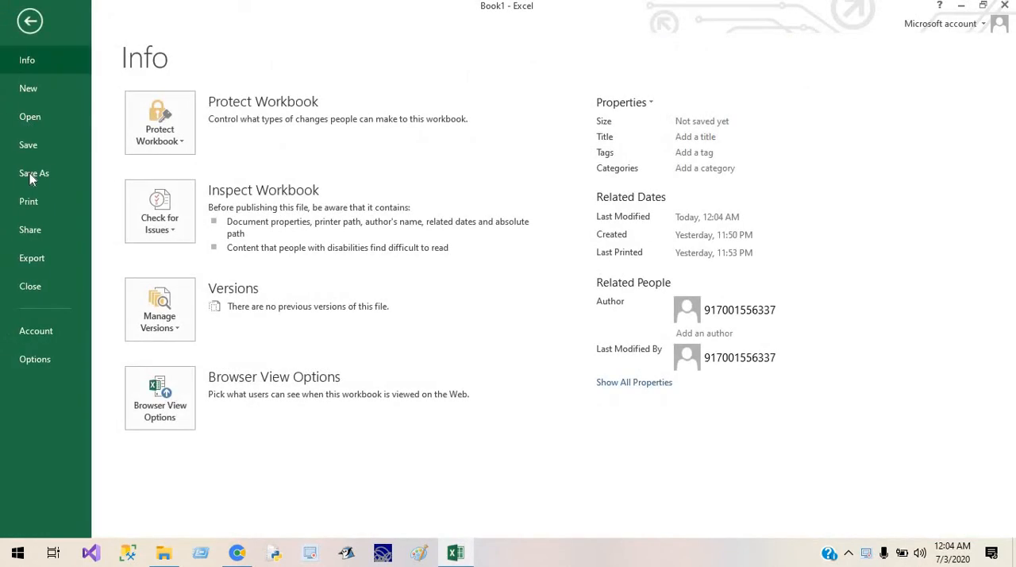
{"action": "left_click", "coordinate": [29, 201]}
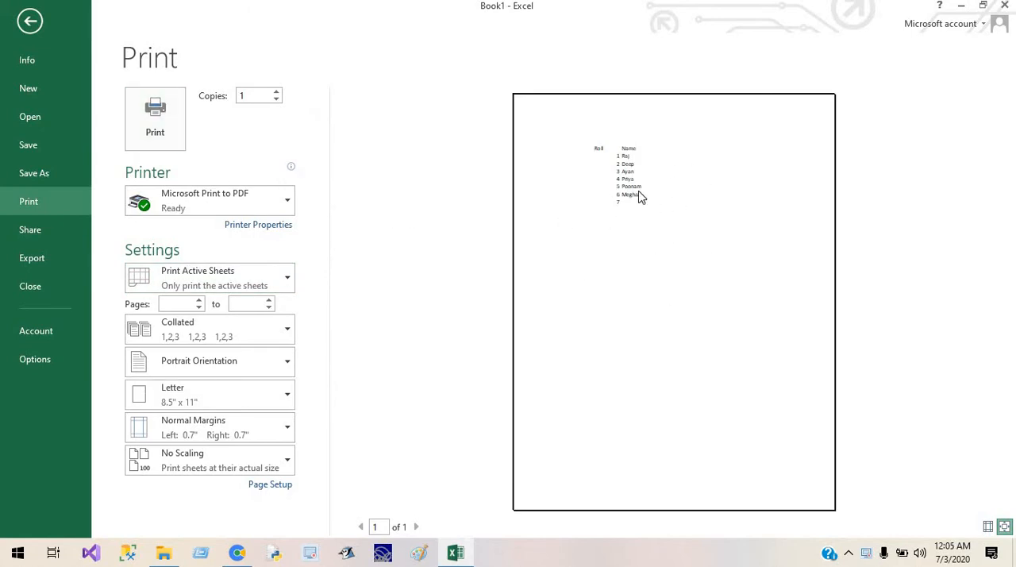
{"action": "left_click", "coordinate": [640, 247]}
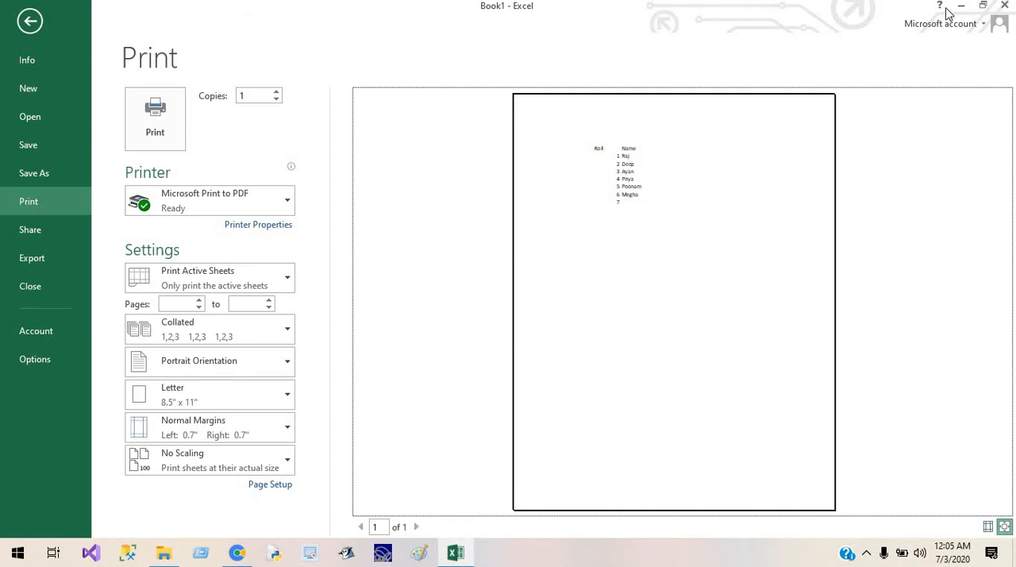
{"action": "left_click", "coordinate": [30, 22]}
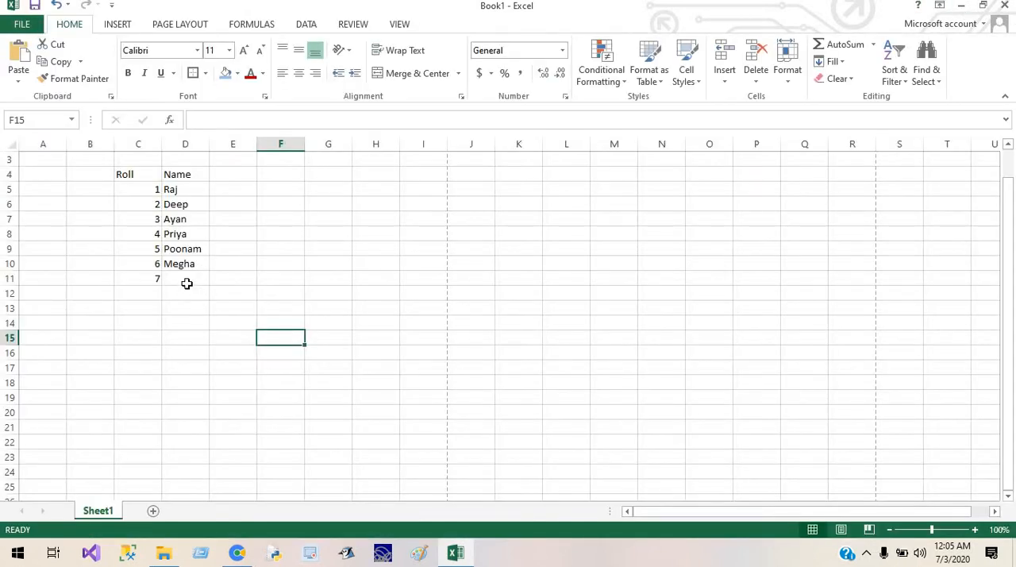
Step: Apply all borders to the Roll and Name list in cells C4:D11
{"action": "left_click_drag", "start_coordinate": [132, 173], "coordinate": [172, 275]}
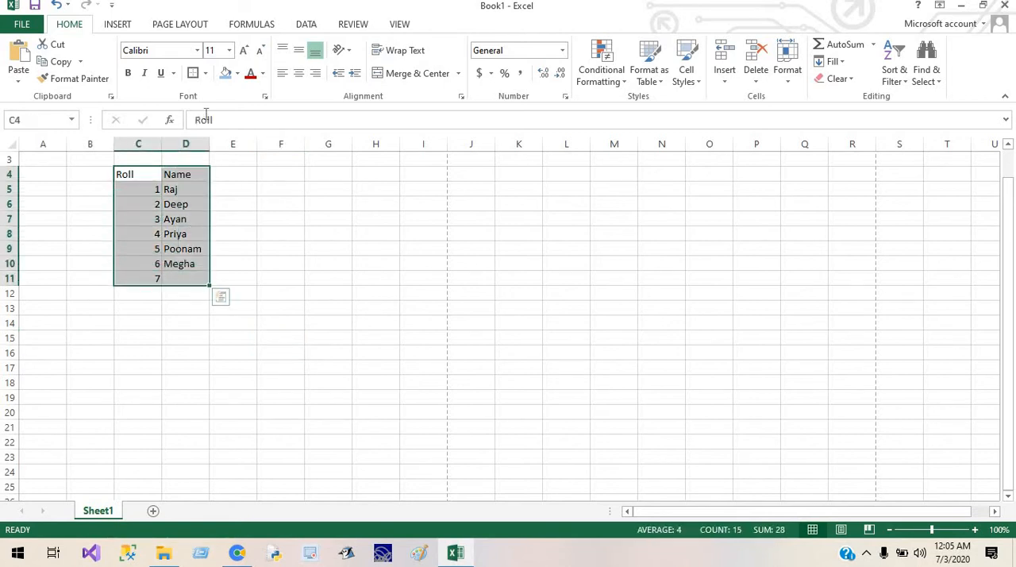
{"action": "left_click", "coordinate": [205, 73]}
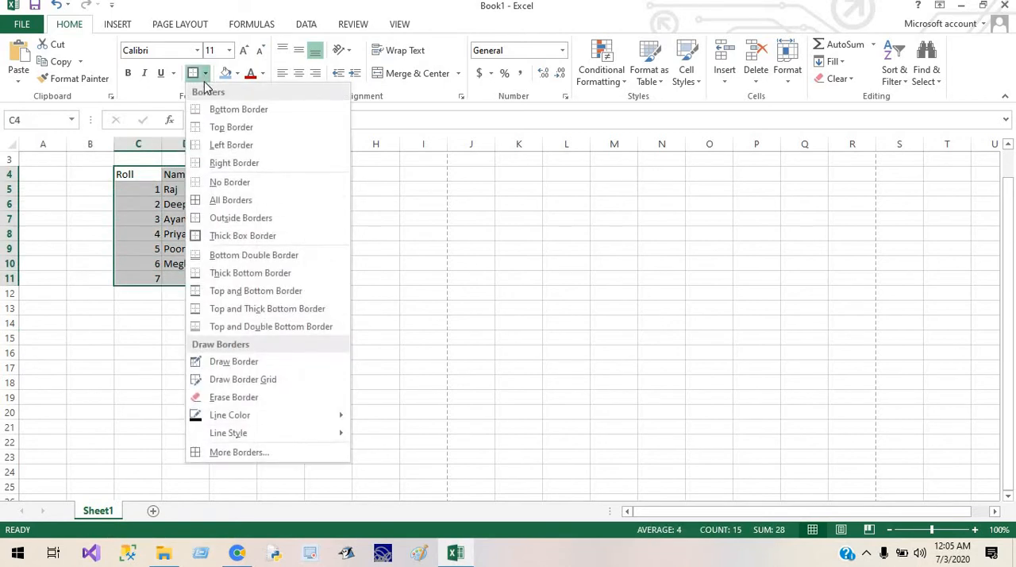
{"action": "left_click", "coordinate": [209, 200]}
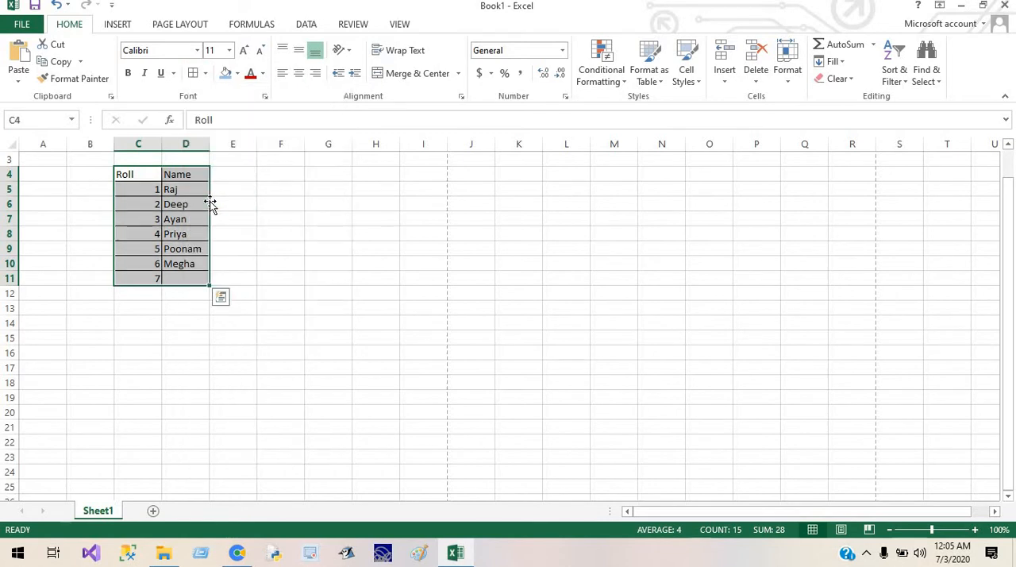
{"action": "left_click", "coordinate": [216, 209]}
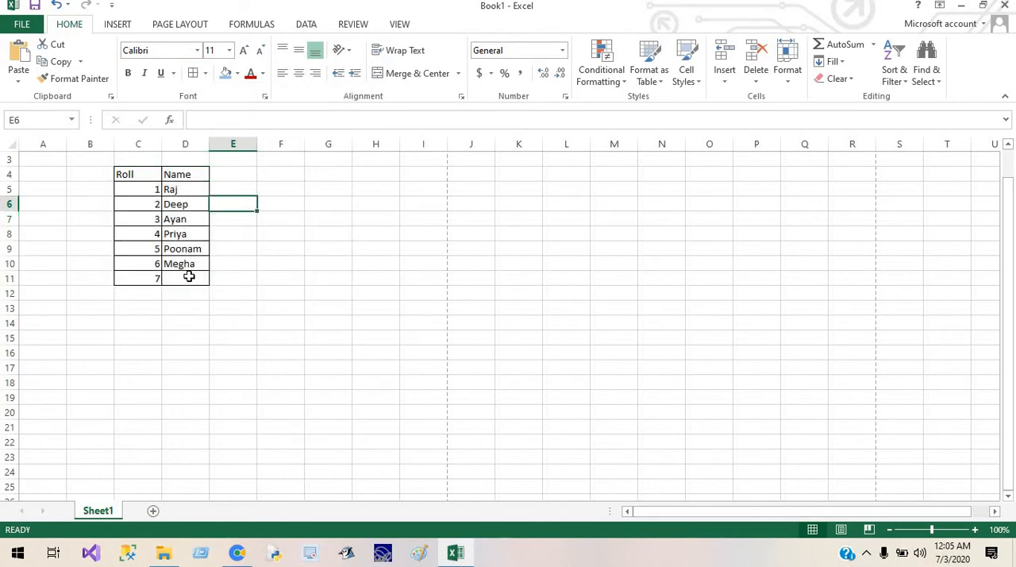
Step: Enter the missing student's name for roll number 7 in cell D11
{"action": "left_click", "coordinate": [189, 276]}
{"action": "type", "text": "Prasenjit"}
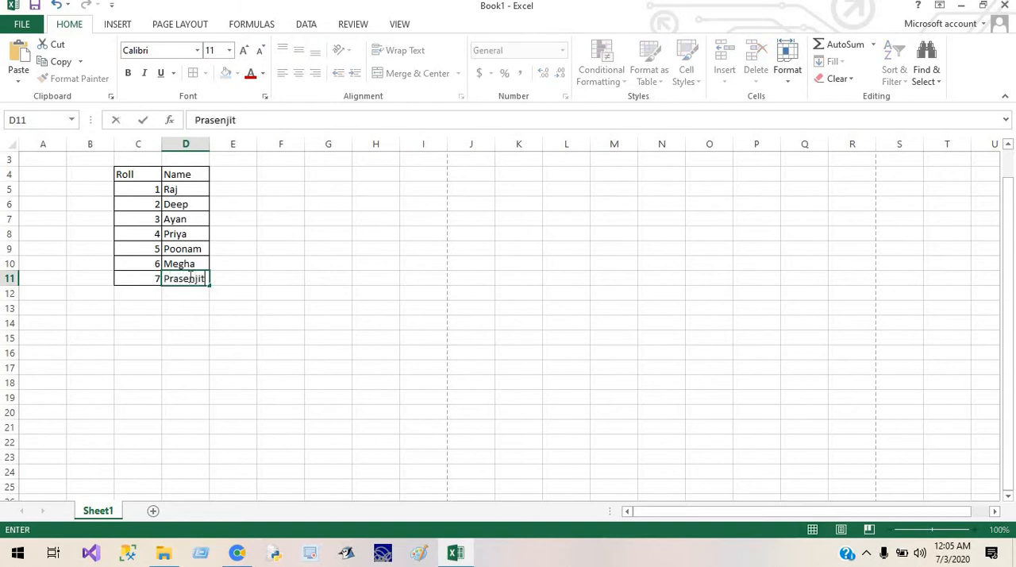
{"action": "left_click", "coordinate": [357, 292]}
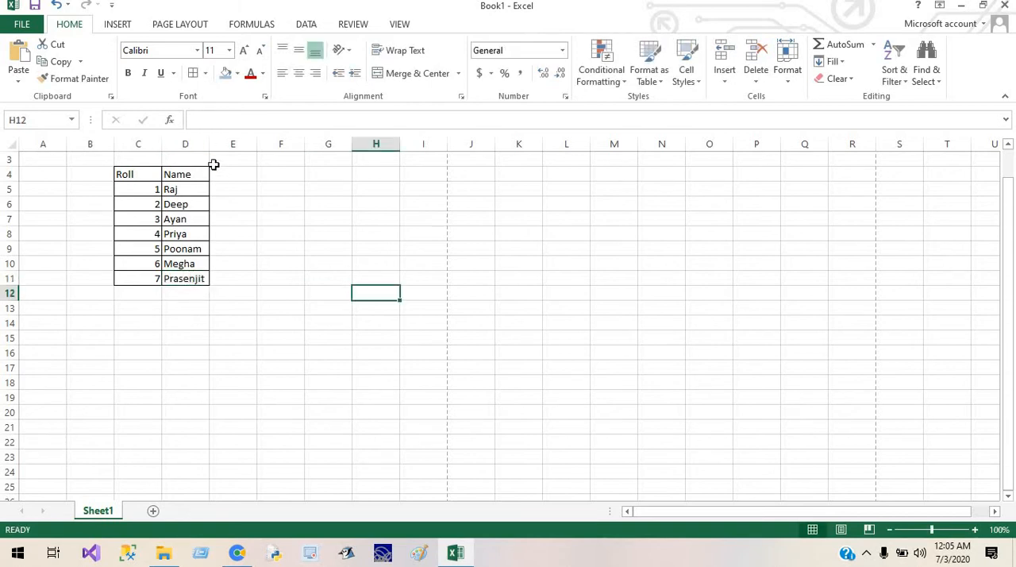
Step: Widen the Name column D, first freehand and again with an exact column width
{"action": "left_click_drag", "start_coordinate": [210, 142], "coordinate": [234, 143]}
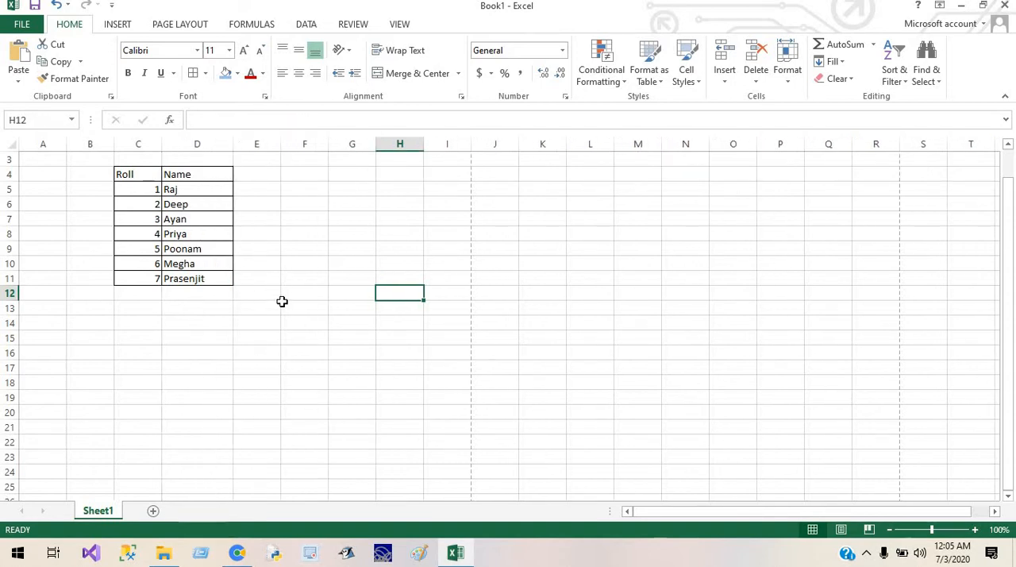
{"action": "right_click", "coordinate": [146, 141]}
{"action": "key", "text": "Escape"}
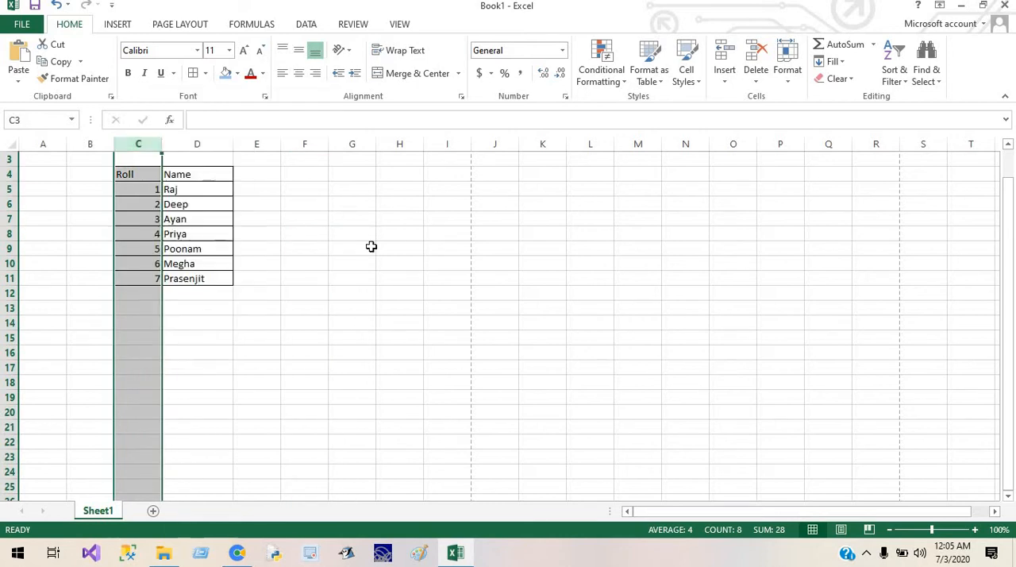
{"action": "left_click", "coordinate": [184, 143]}
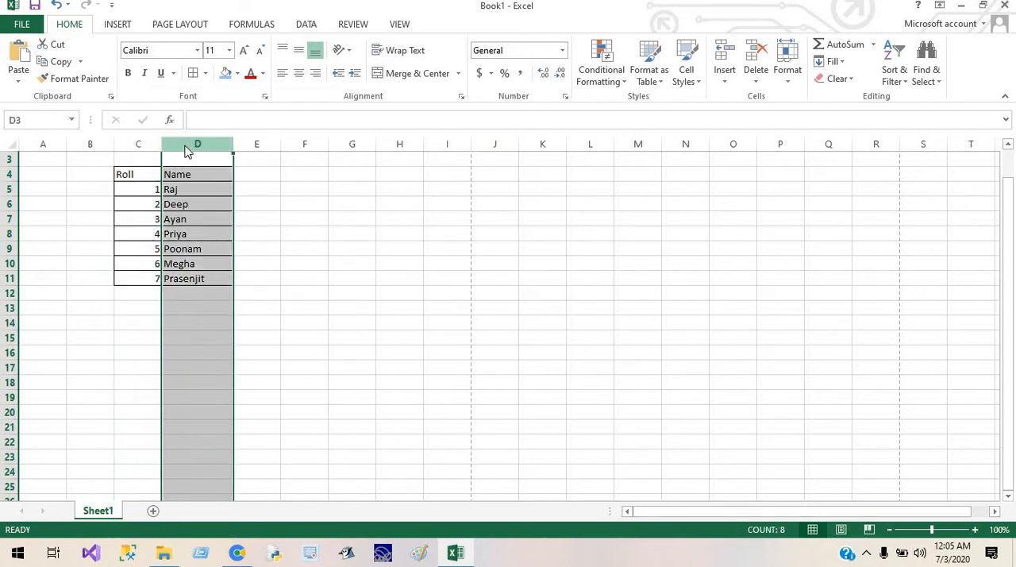
{"action": "right_click", "coordinate": [187, 150]}
{"action": "left_click", "coordinate": [233, 322]}
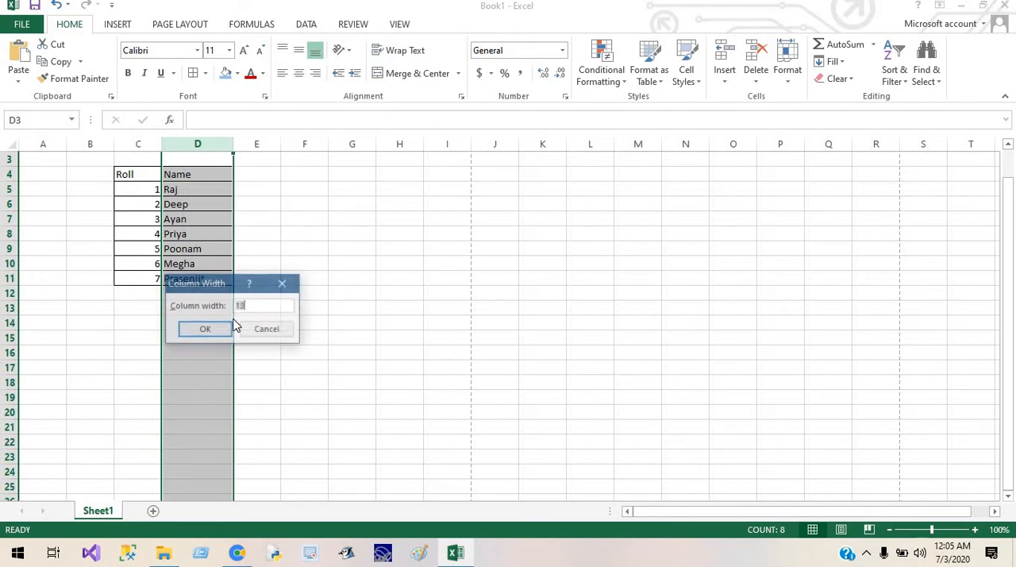
{"action": "key", "text": "Return"}
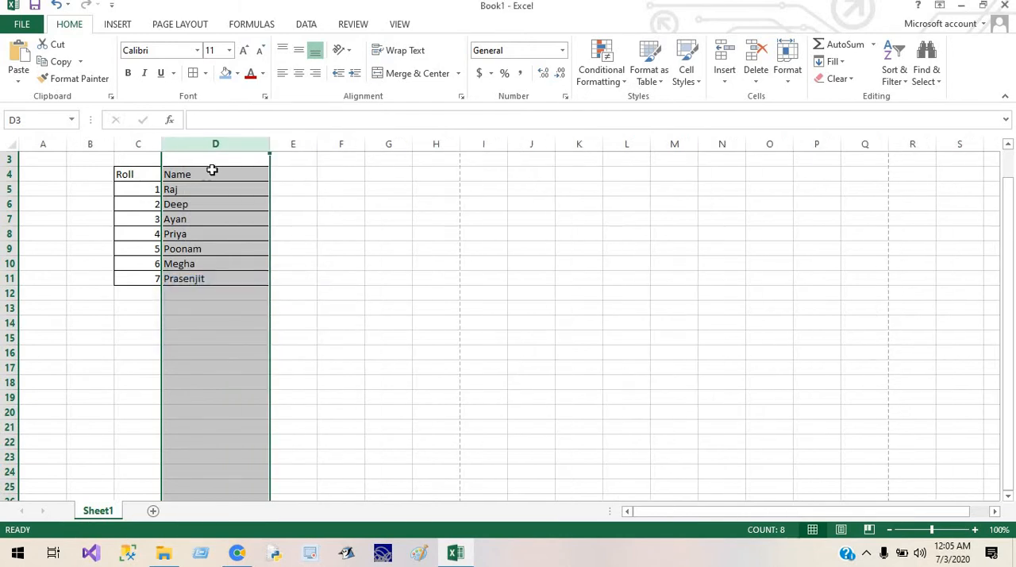
Step: Set the width of columns C and D together to 20
{"action": "left_click", "coordinate": [150, 140]}
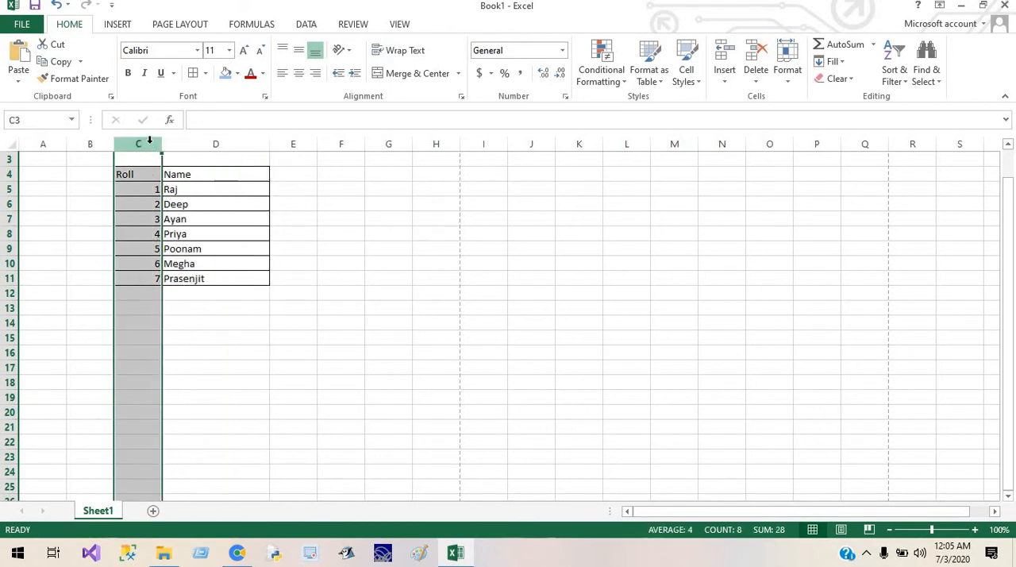
{"action": "left_click_drag", "start_coordinate": [149, 140], "coordinate": [213, 143]}
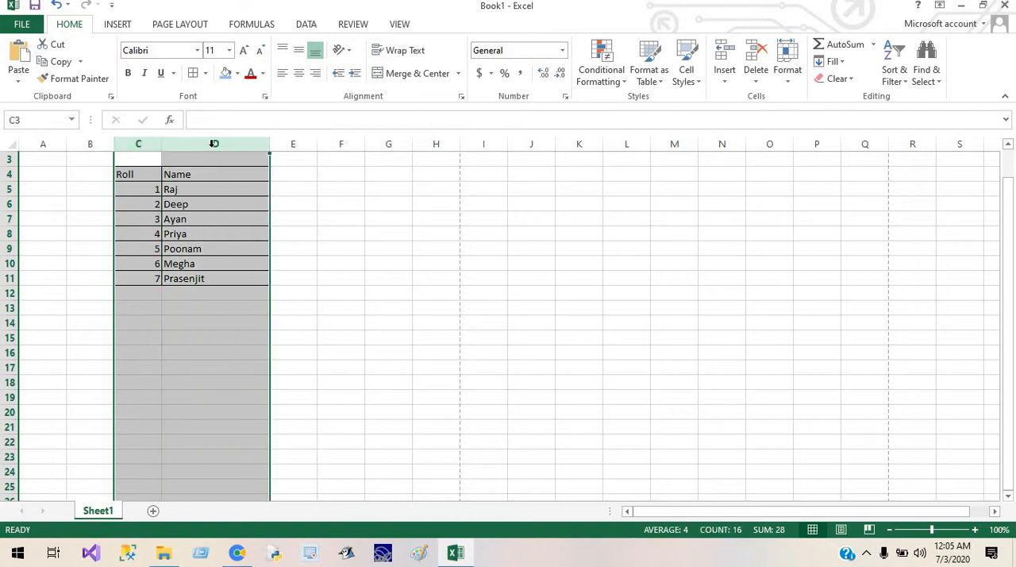
{"action": "right_click", "coordinate": [213, 148]}
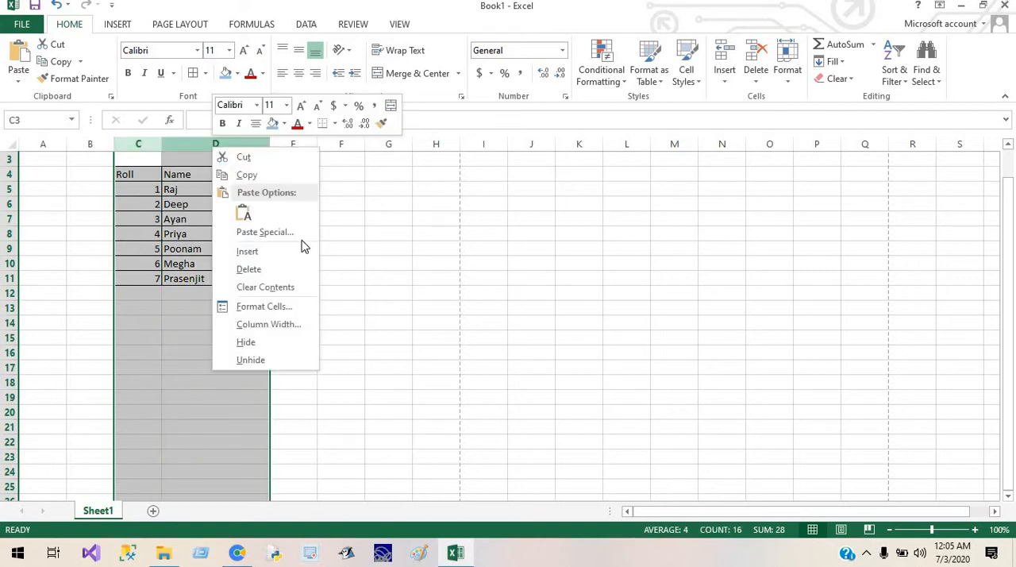
{"action": "left_click", "coordinate": [263, 326]}
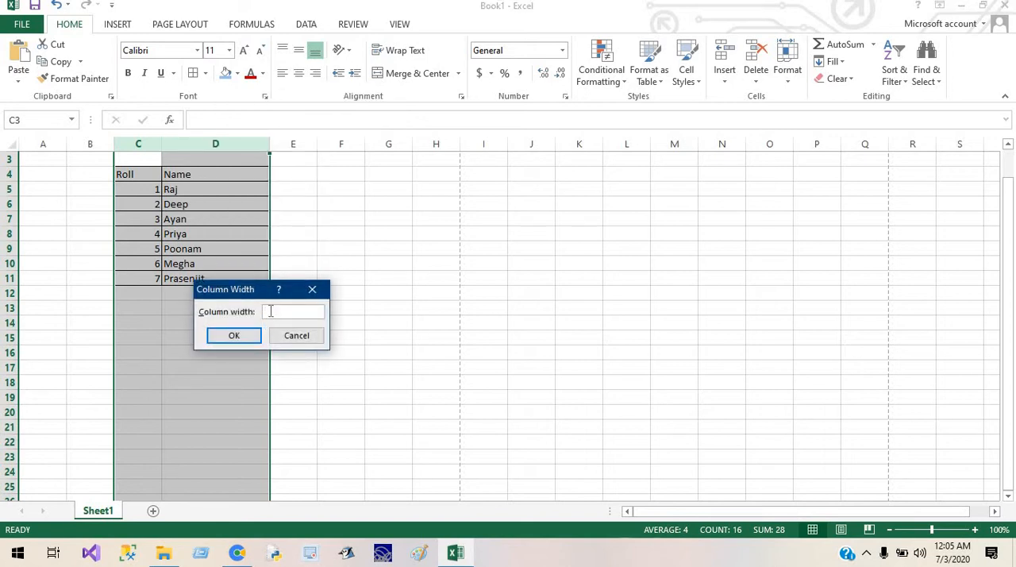
{"action": "type", "text": "20"}
{"action": "key", "text": "Return"}
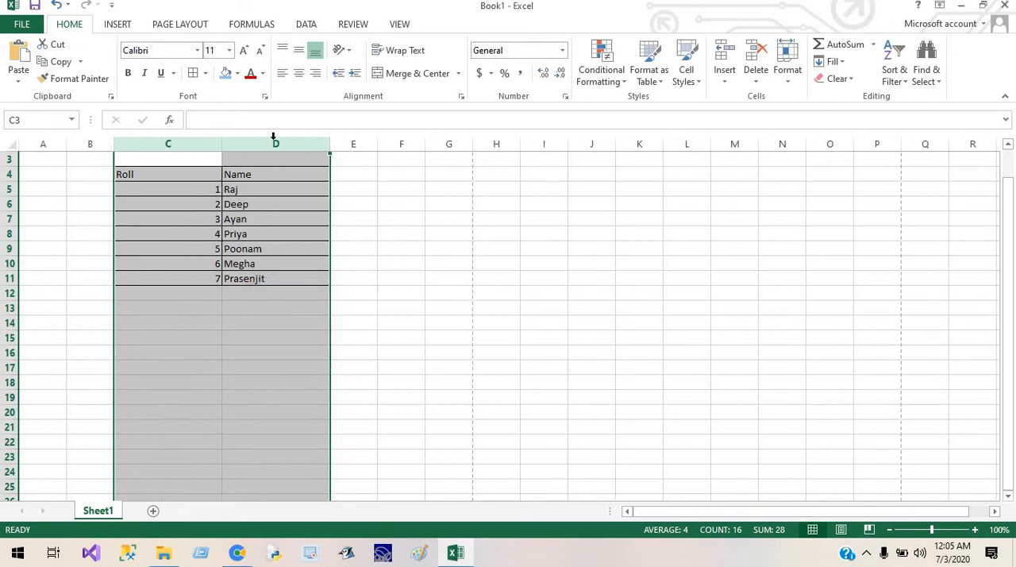
{"action": "left_click", "coordinate": [444, 441]}
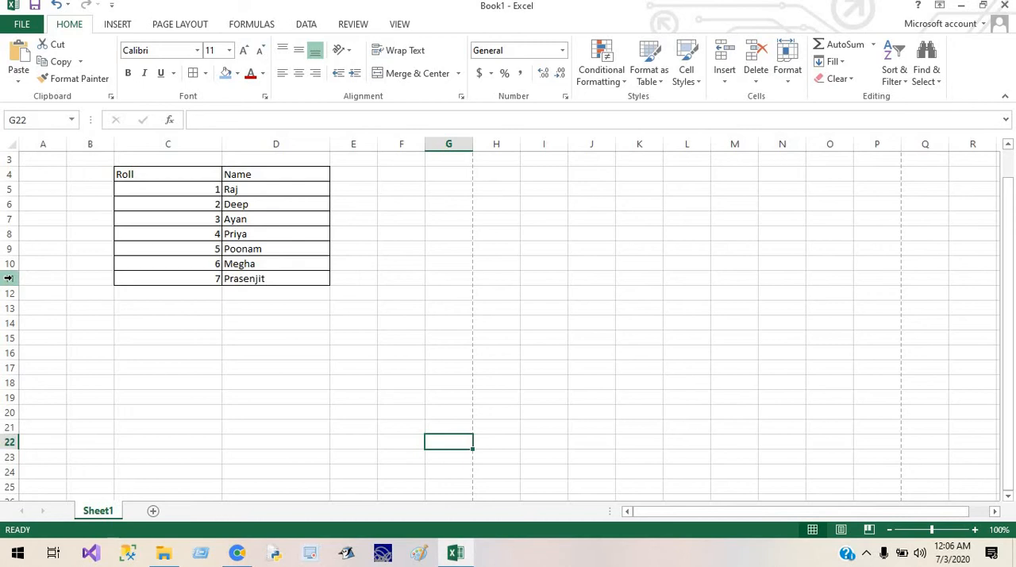
Step: Set the height of rows 4 to 11 to 20
{"action": "left_click_drag", "start_coordinate": [12, 278], "coordinate": [10, 167]}
{"action": "right_click", "coordinate": [12, 173]}
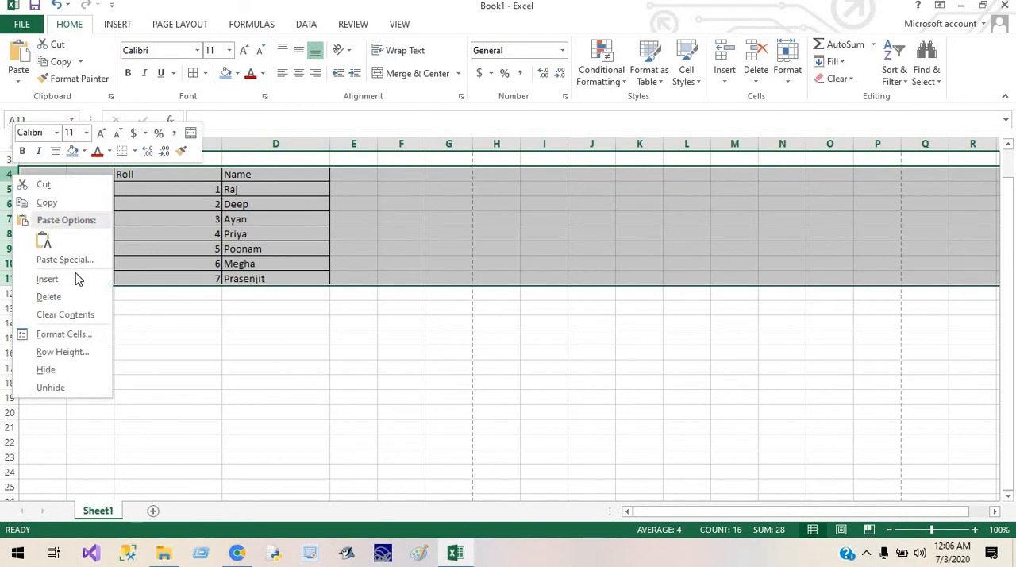
{"action": "left_click", "coordinate": [78, 351]}
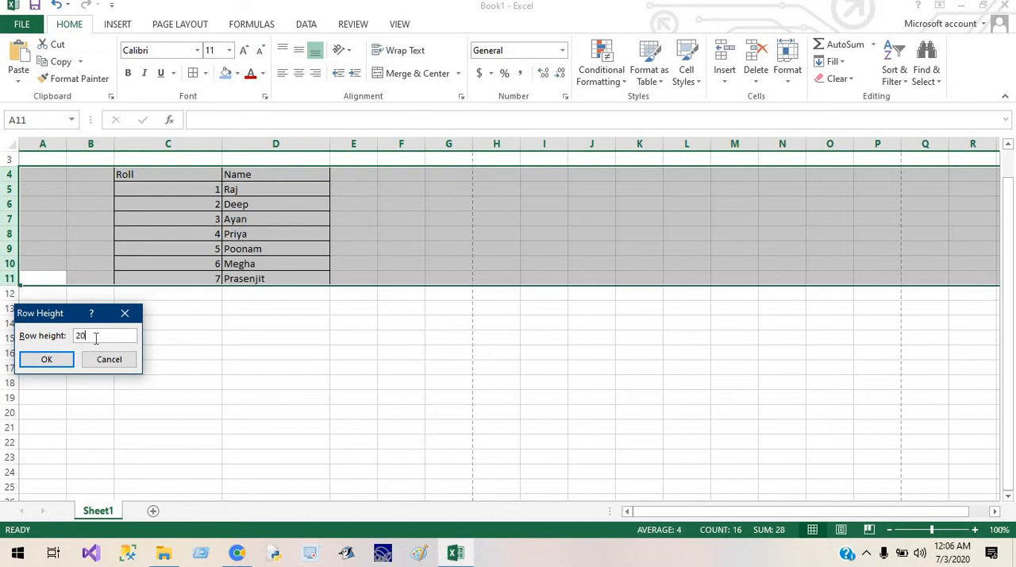
{"action": "key", "text": "Return"}
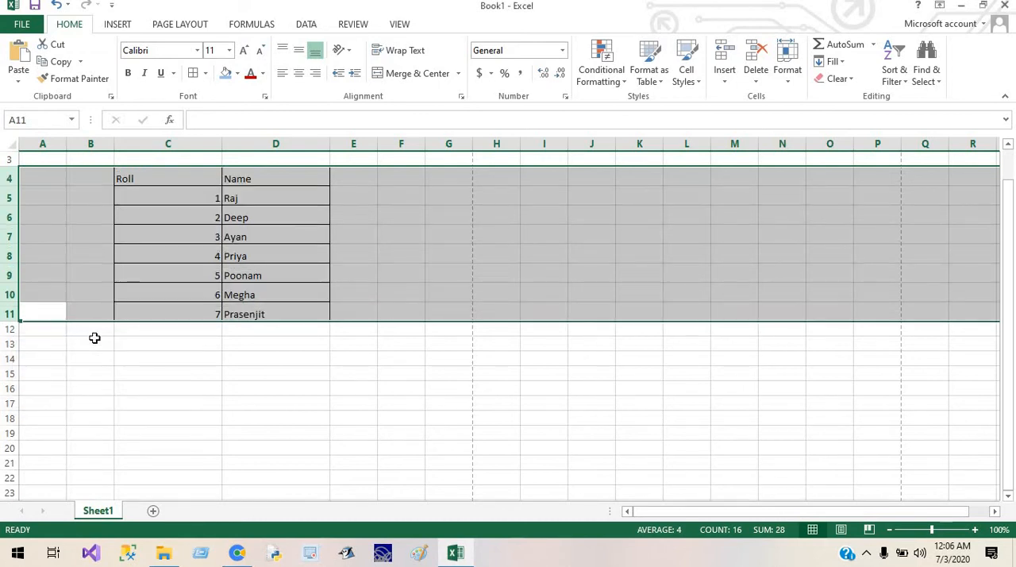
{"action": "left_click", "coordinate": [269, 250]}
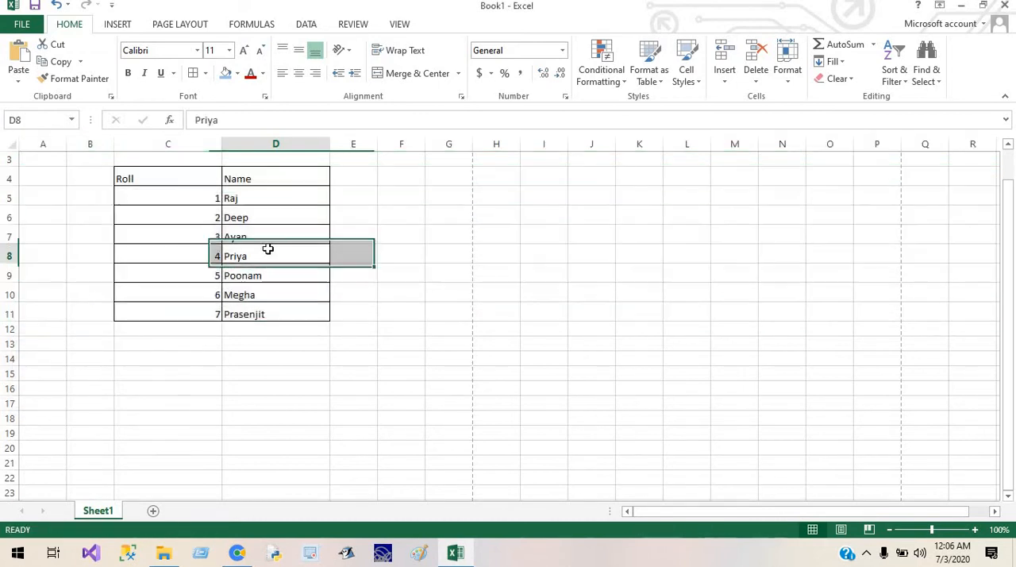
Step: Change the font of the whole table in C4:D11 to Times New Roman
{"action": "left_click", "coordinate": [182, 170]}
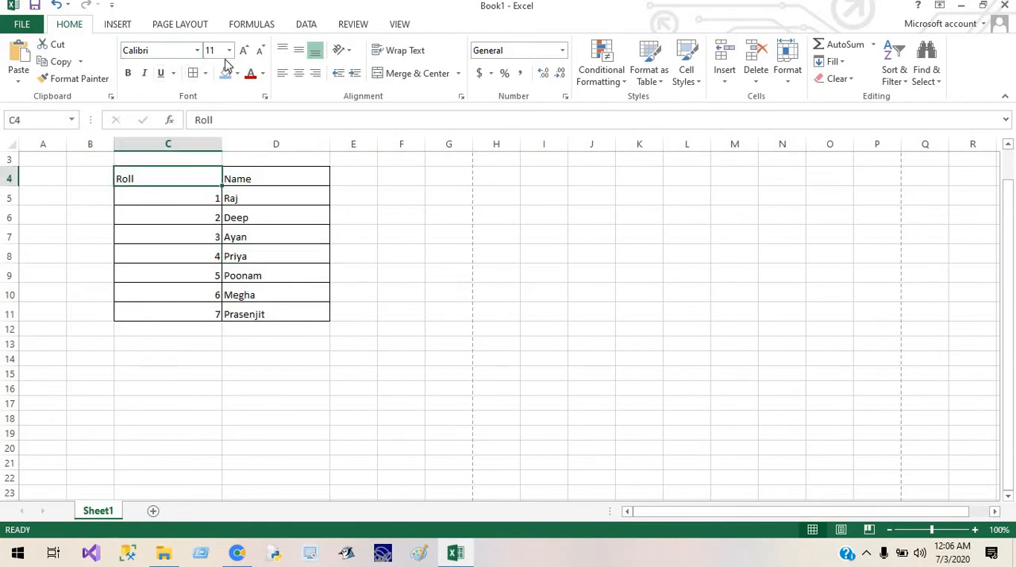
{"action": "left_click_drag", "start_coordinate": [175, 170], "coordinate": [235, 304]}
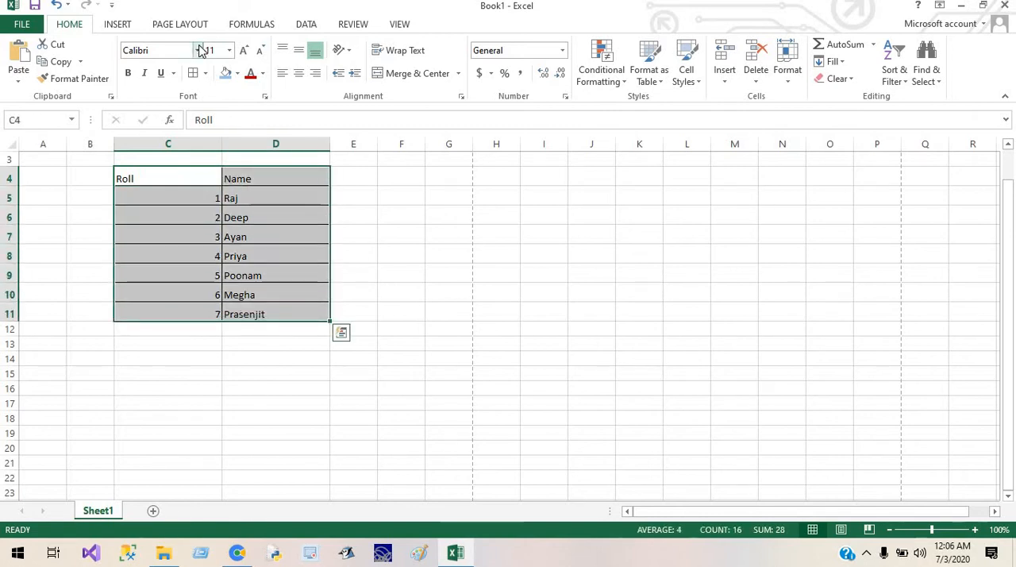
{"action": "left_click", "coordinate": [197, 50]}
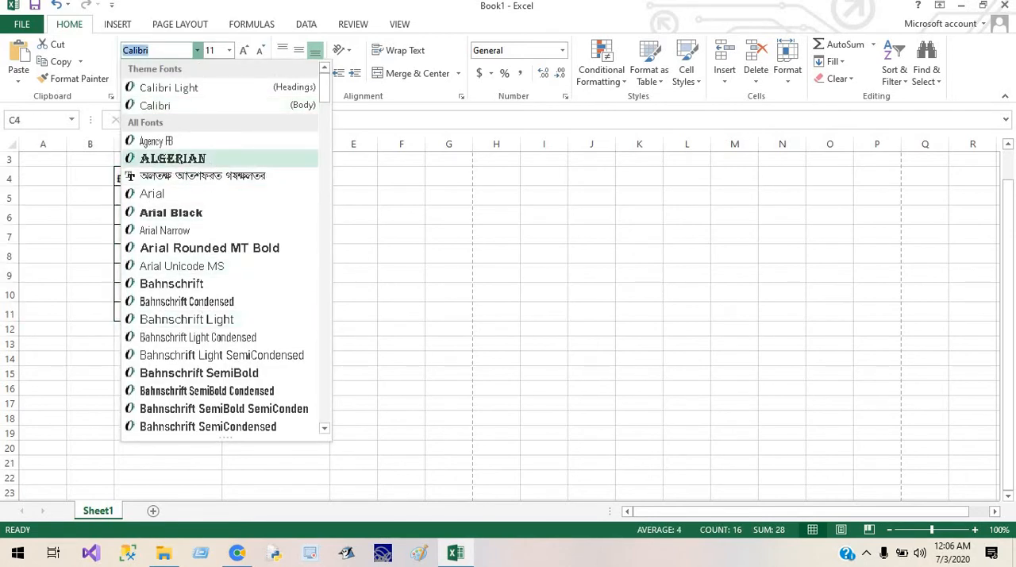
{"action": "type", "text": "times New Roma"}
{"action": "key", "text": "Return"}
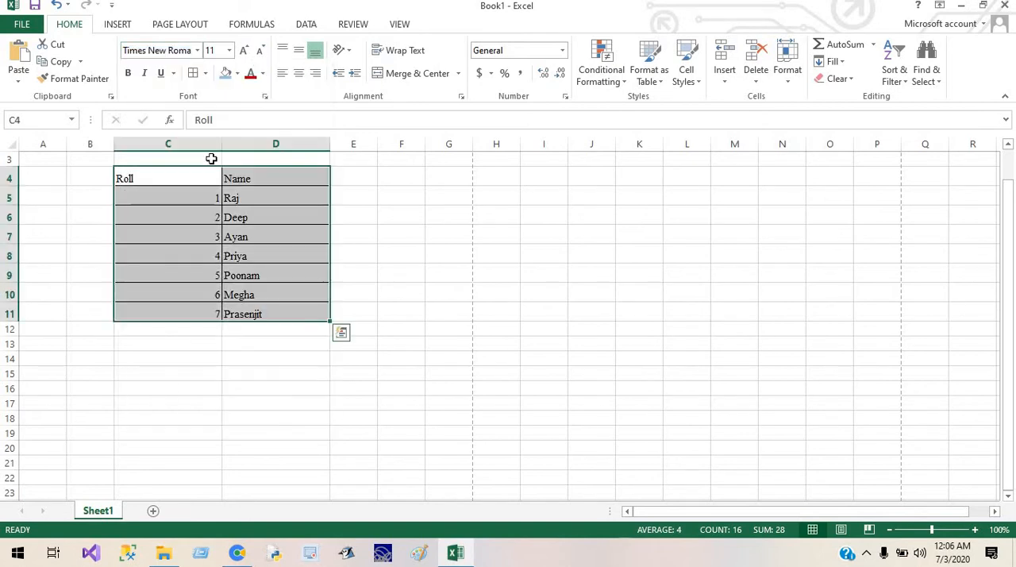
Step: Set the font size of the whole Roll and Name table to 18
{"action": "left_click", "coordinate": [229, 50]}
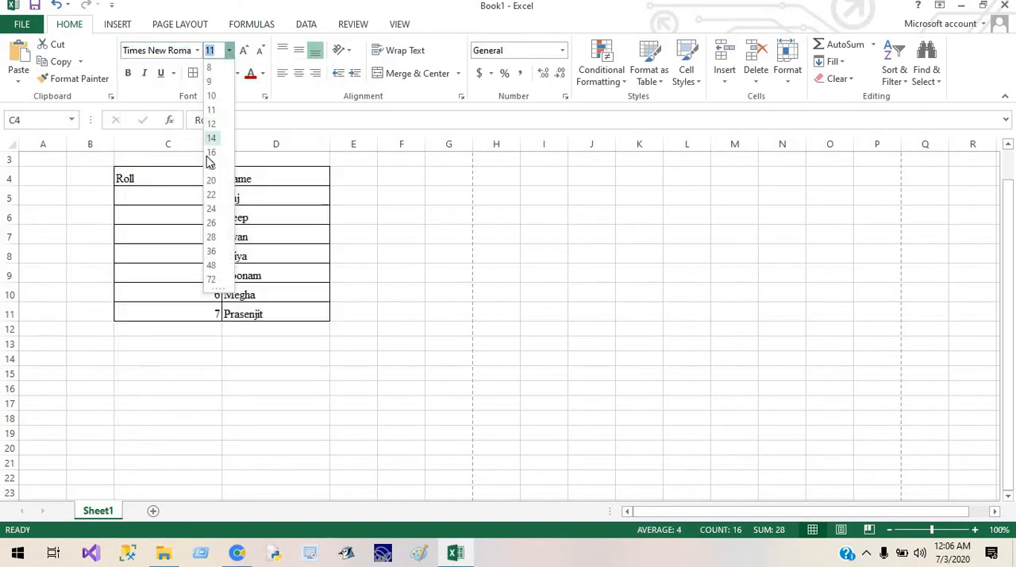
{"action": "left_click", "coordinate": [208, 153]}
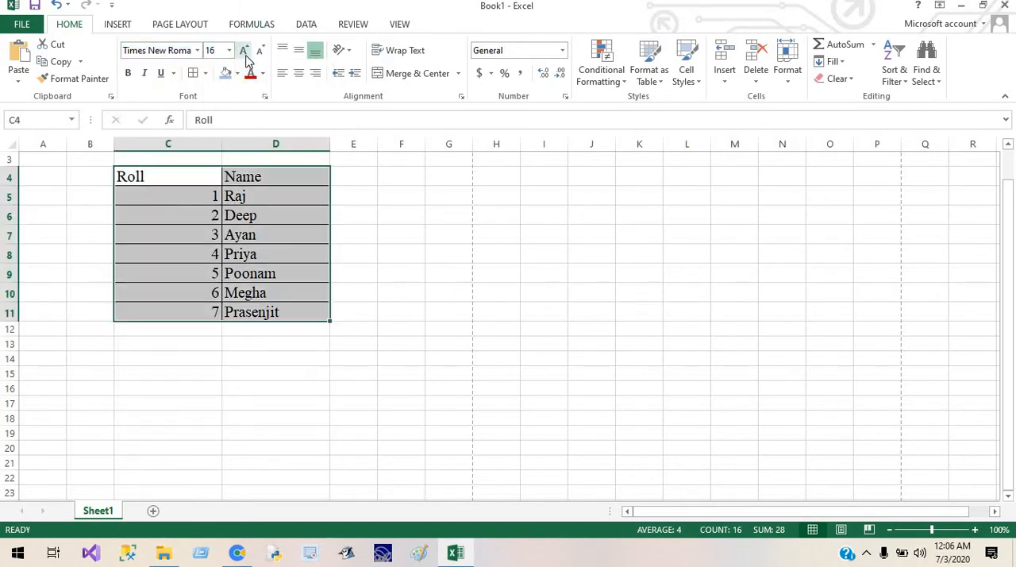
{"action": "left_click", "coordinate": [244, 50]}
{"action": "left_click", "coordinate": [245, 53]}
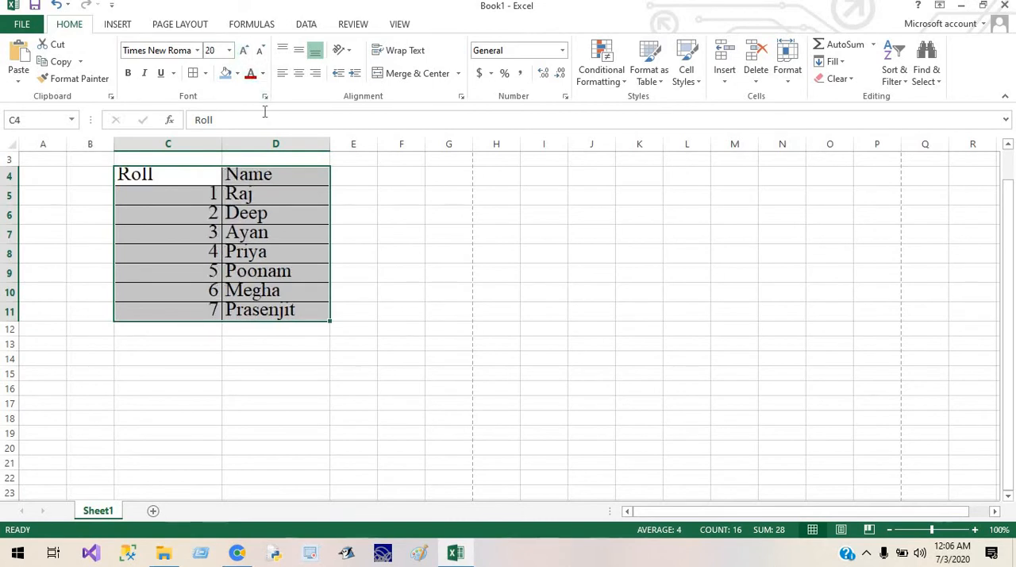
{"action": "left_click", "coordinate": [259, 54]}
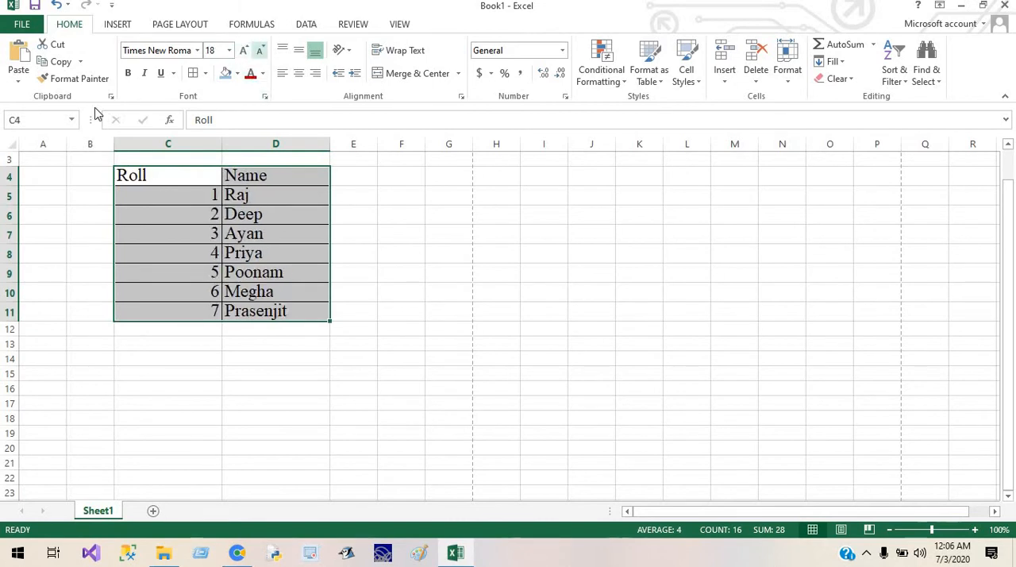
{"action": "right_click", "coordinate": [10, 214]}
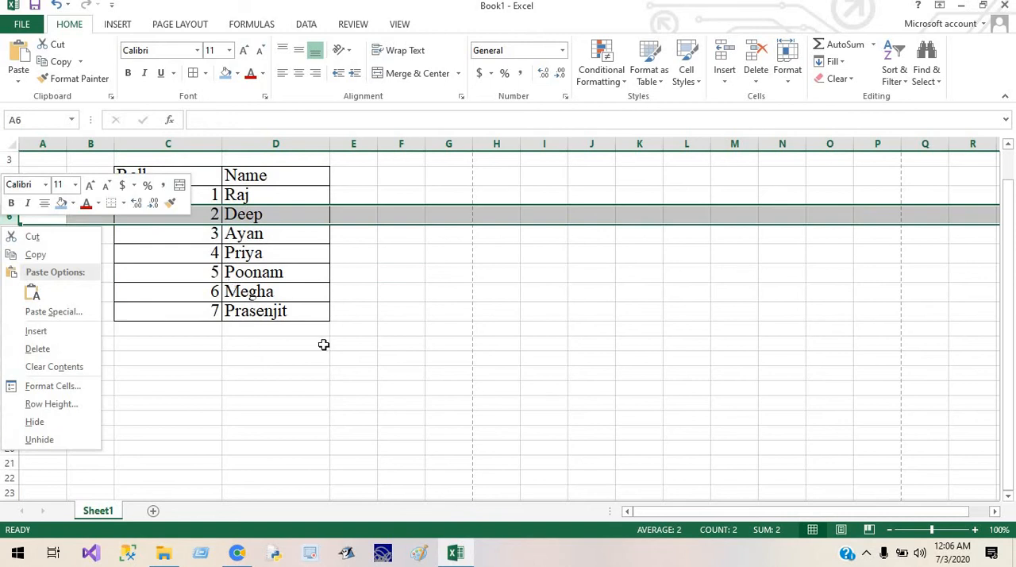
{"action": "key", "text": "Escape"}
{"action": "left_click", "coordinate": [240, 194]}
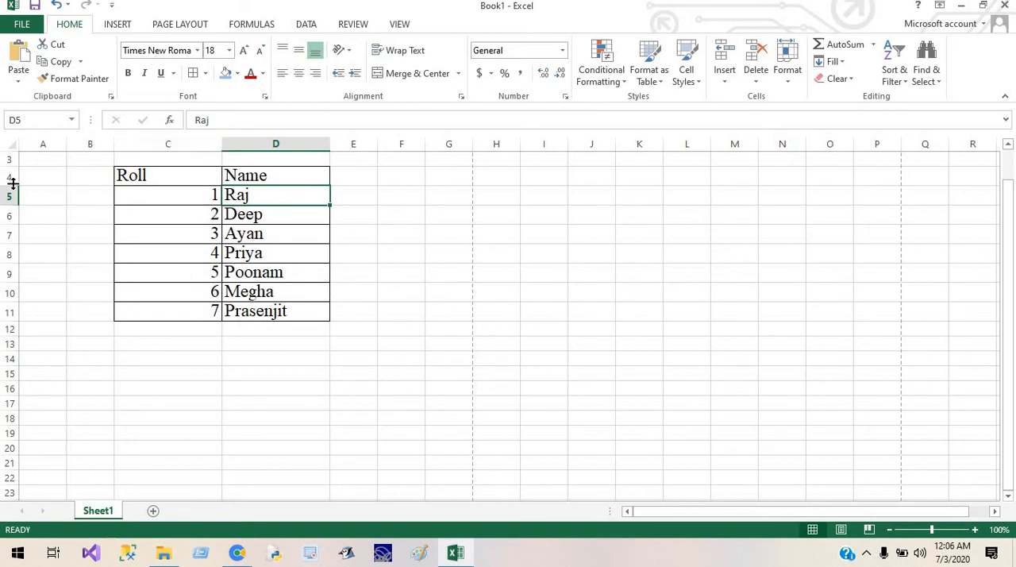
{"action": "left_click_drag", "start_coordinate": [172, 195], "coordinate": [180, 306]}
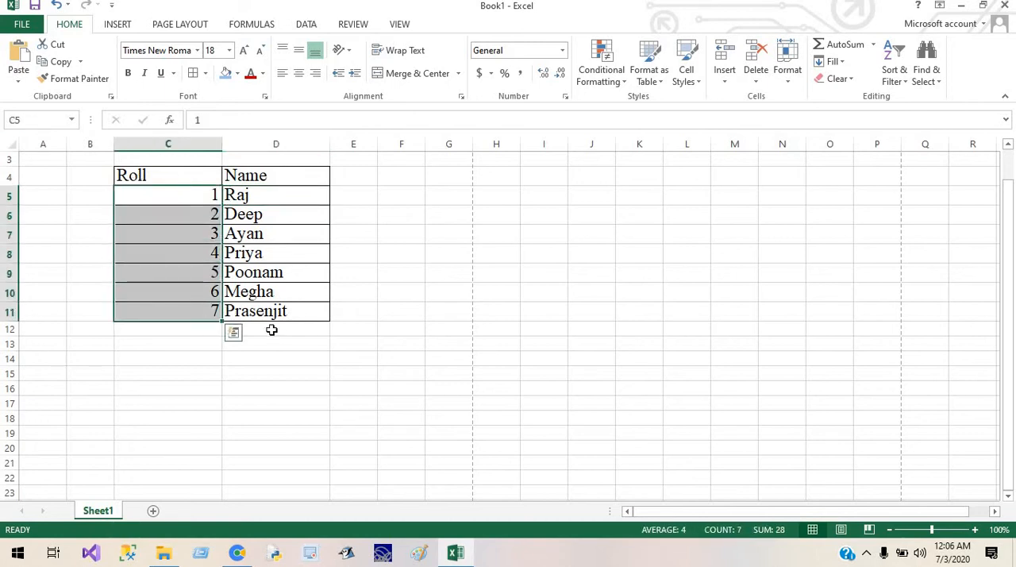
{"action": "left_click_drag", "start_coordinate": [286, 307], "coordinate": [281, 172]}
{"action": "left_click", "coordinate": [273, 315]}
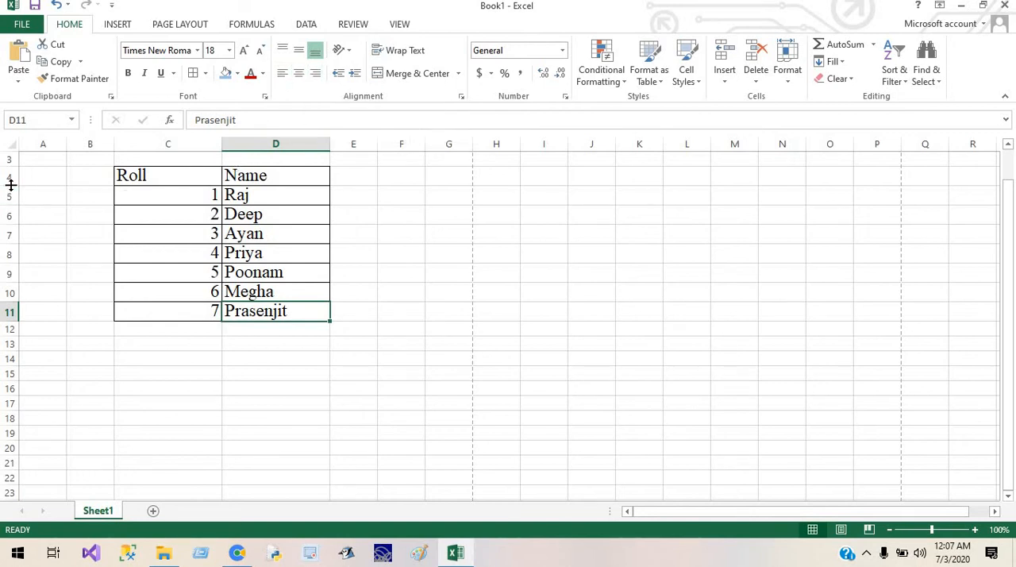
Step: Make header row 4 much taller and align the Roll heading to the top, trying centre and right alignment
{"action": "left_click_drag", "start_coordinate": [11, 186], "coordinate": [6, 255]}
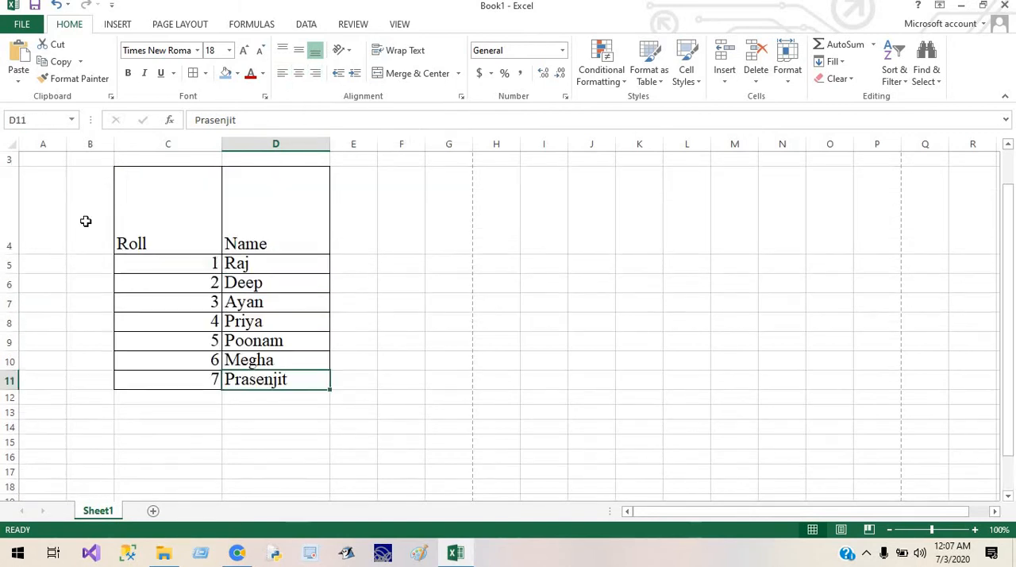
{"action": "left_click", "coordinate": [137, 216]}
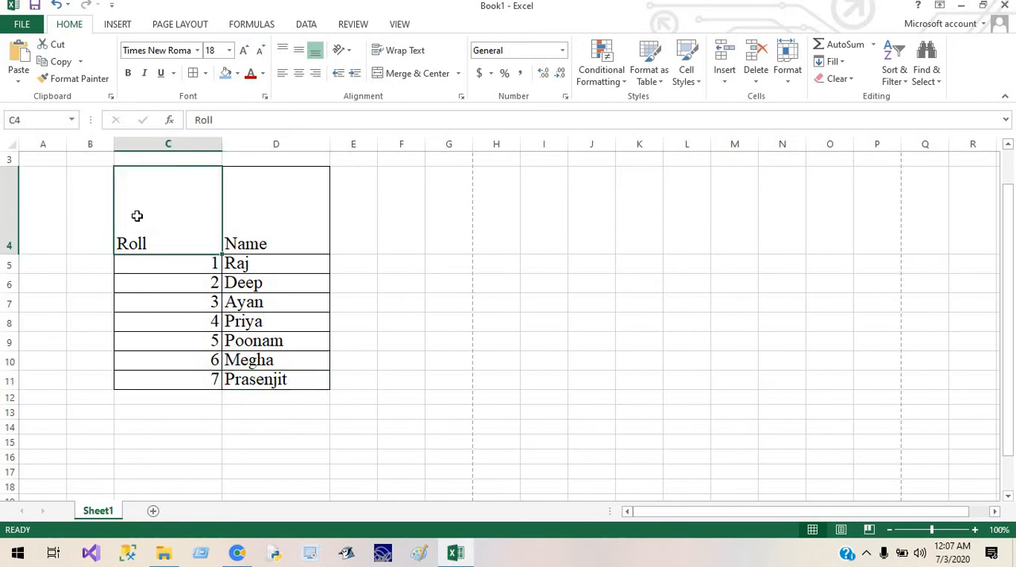
{"action": "left_click", "coordinate": [284, 51]}
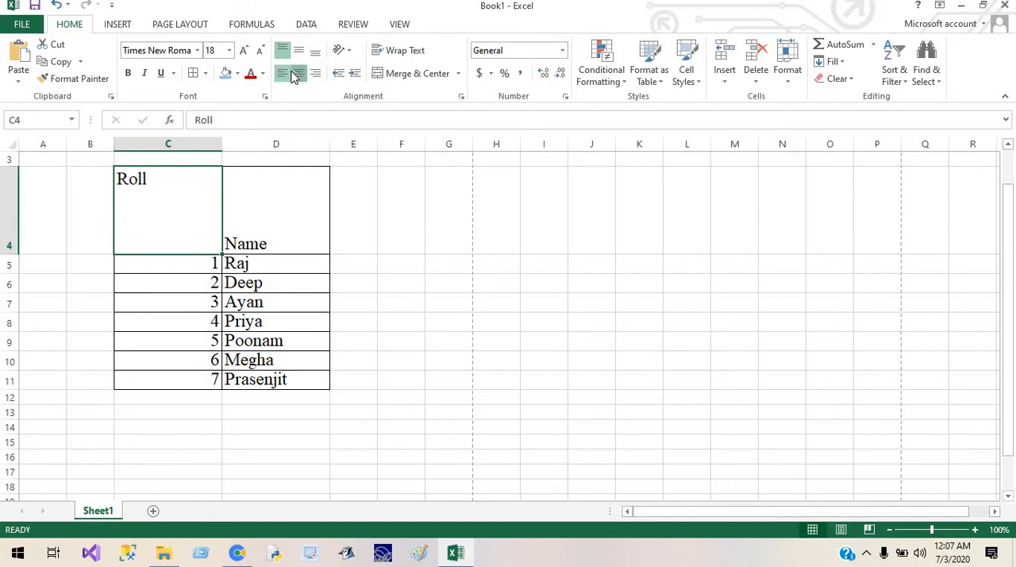
{"action": "left_click", "coordinate": [299, 73]}
{"action": "left_click", "coordinate": [316, 74]}
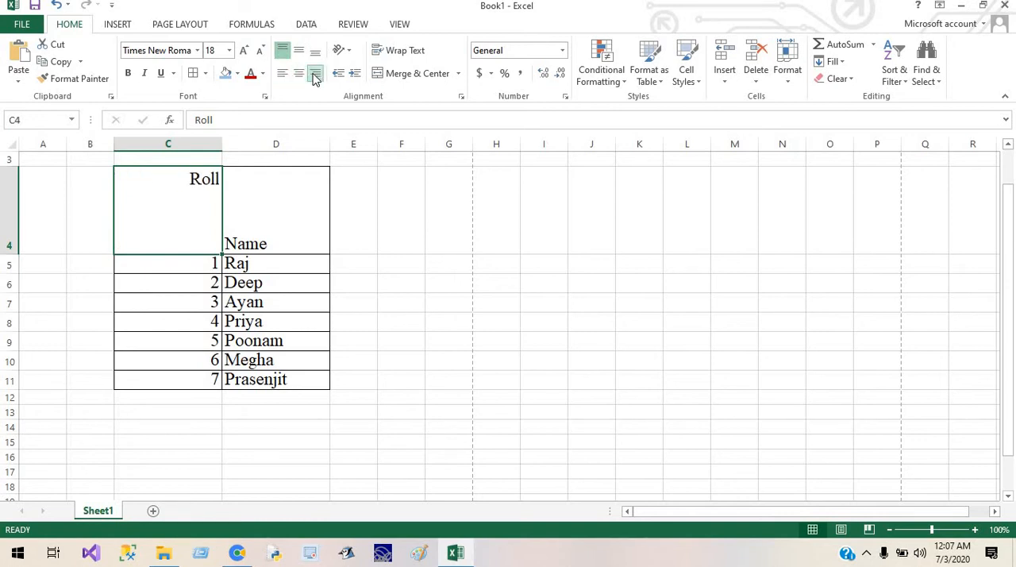
Step: Try middle and bottom alignment on the Roll heading with different horizontal alignments, ending with it centred both ways
{"action": "left_click", "coordinate": [298, 50]}
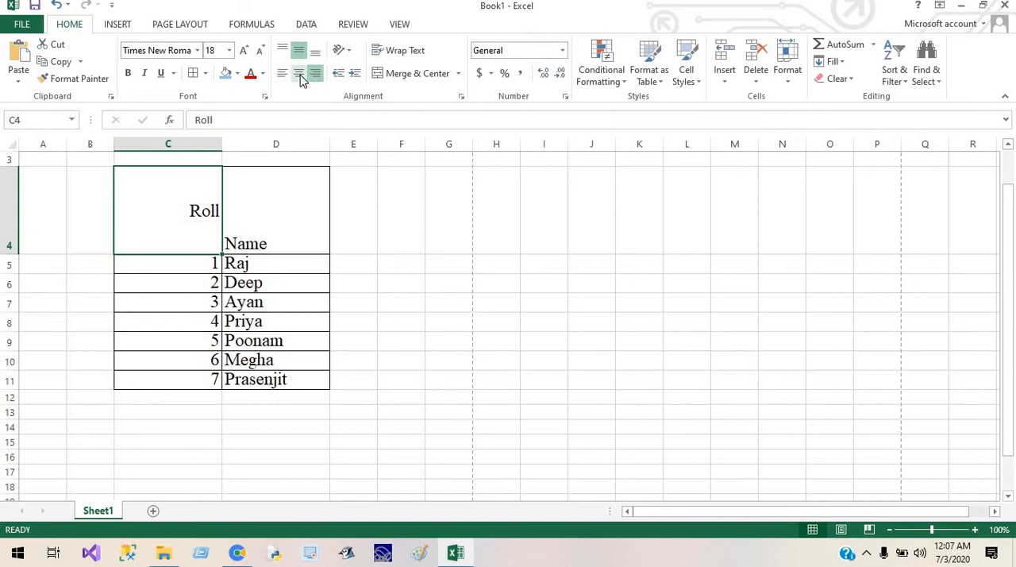
{"action": "left_click", "coordinate": [295, 75]}
{"action": "left_click", "coordinate": [282, 73]}
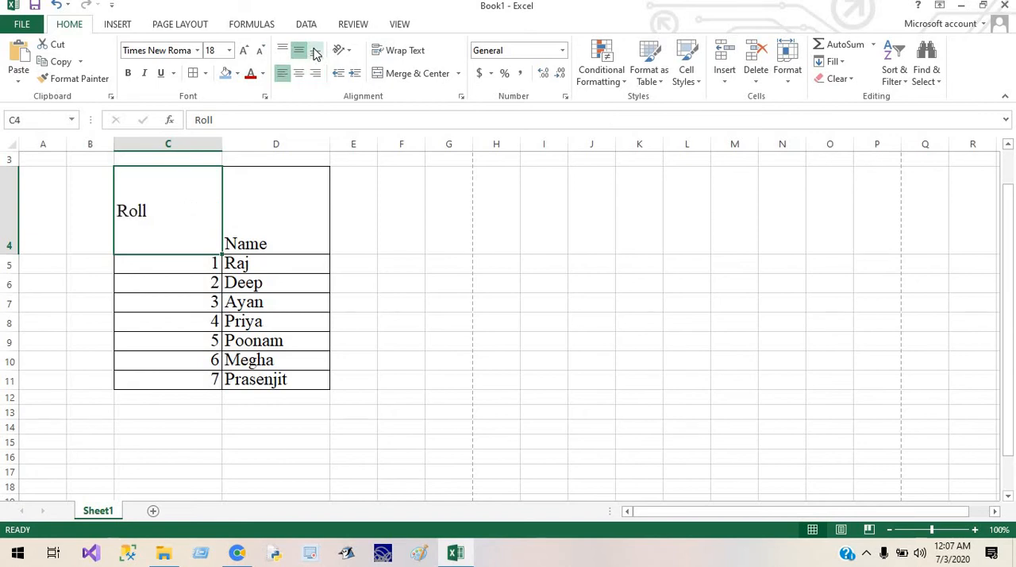
{"action": "left_click", "coordinate": [315, 50]}
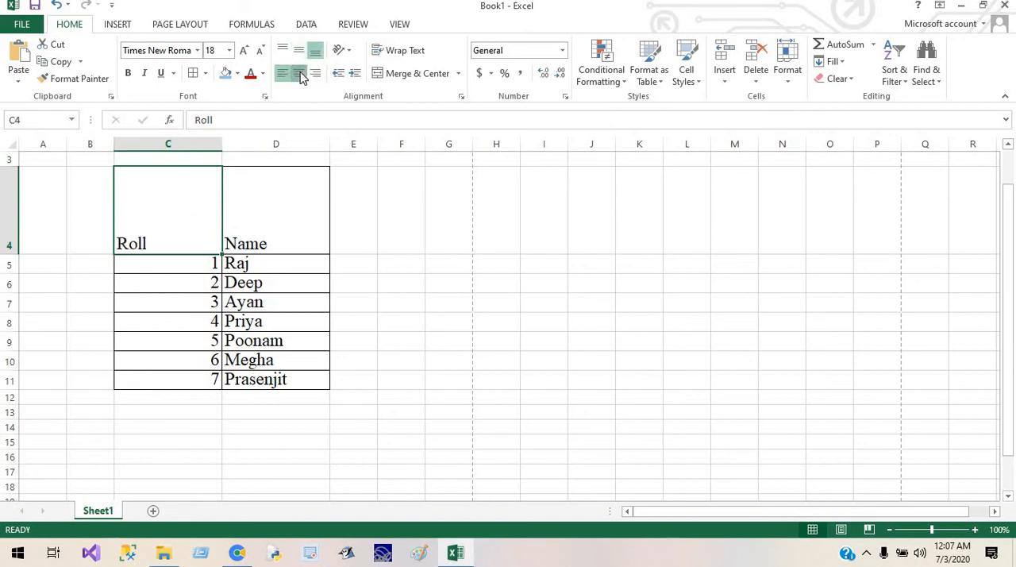
{"action": "left_click", "coordinate": [299, 74]}
{"action": "left_click", "coordinate": [315, 75]}
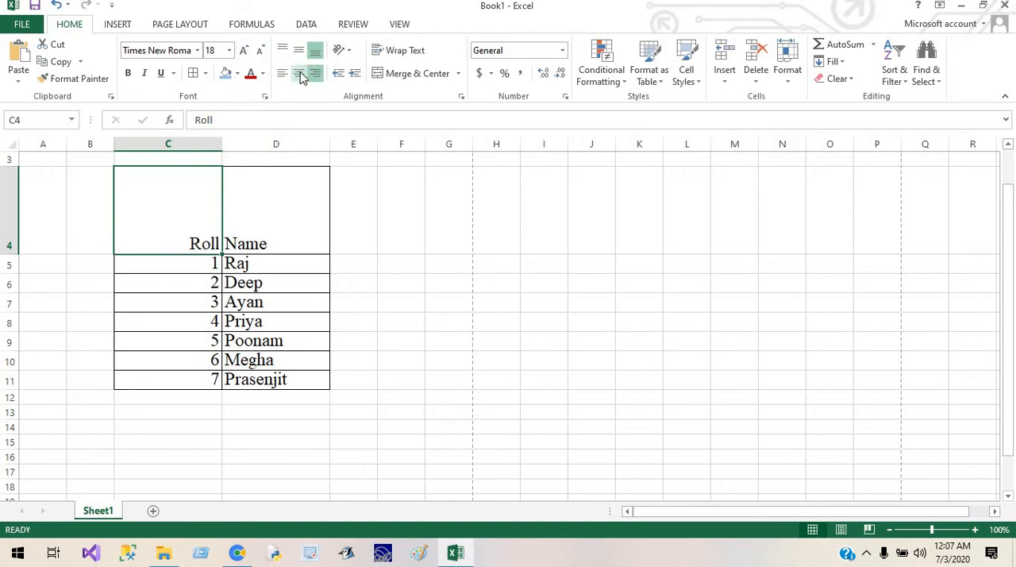
{"action": "left_click", "coordinate": [300, 74]}
{"action": "left_click", "coordinate": [299, 51]}
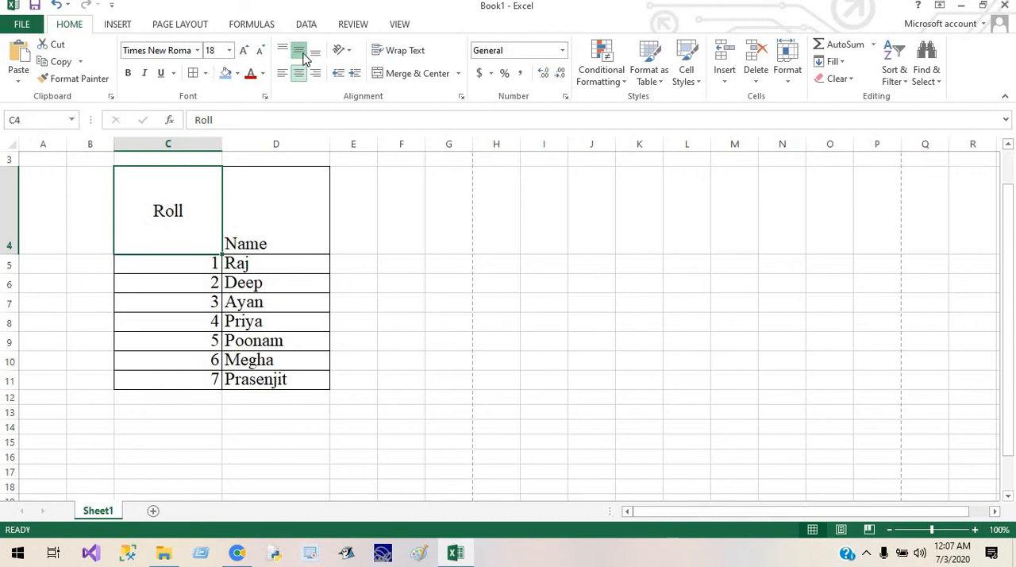
Step: Centre the contents of the whole table C4:D11 horizontally and align them to the middle vertically
{"action": "left_click_drag", "start_coordinate": [198, 217], "coordinate": [248, 379]}
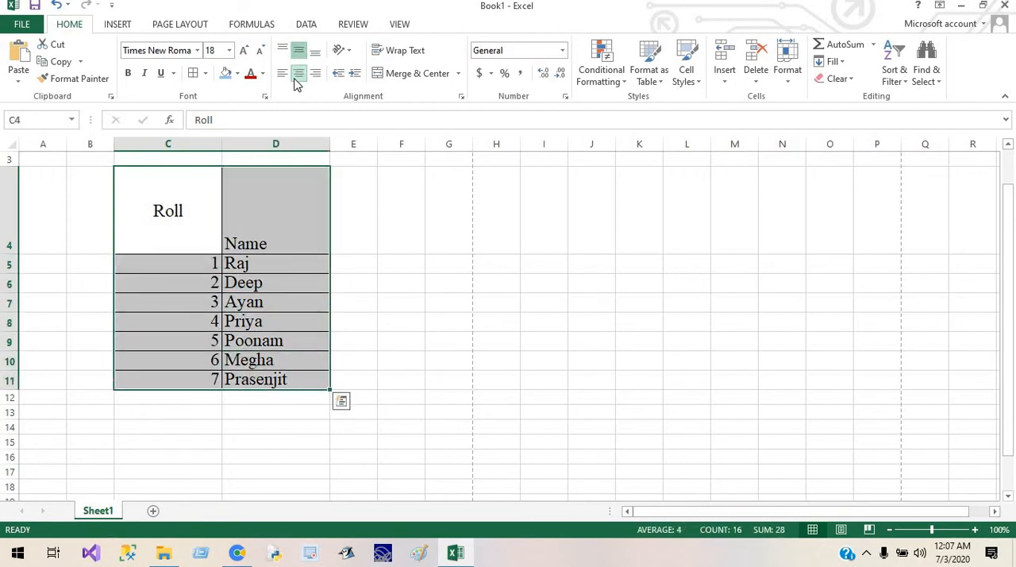
{"action": "left_click", "coordinate": [297, 77]}
{"action": "left_click", "coordinate": [302, 54]}
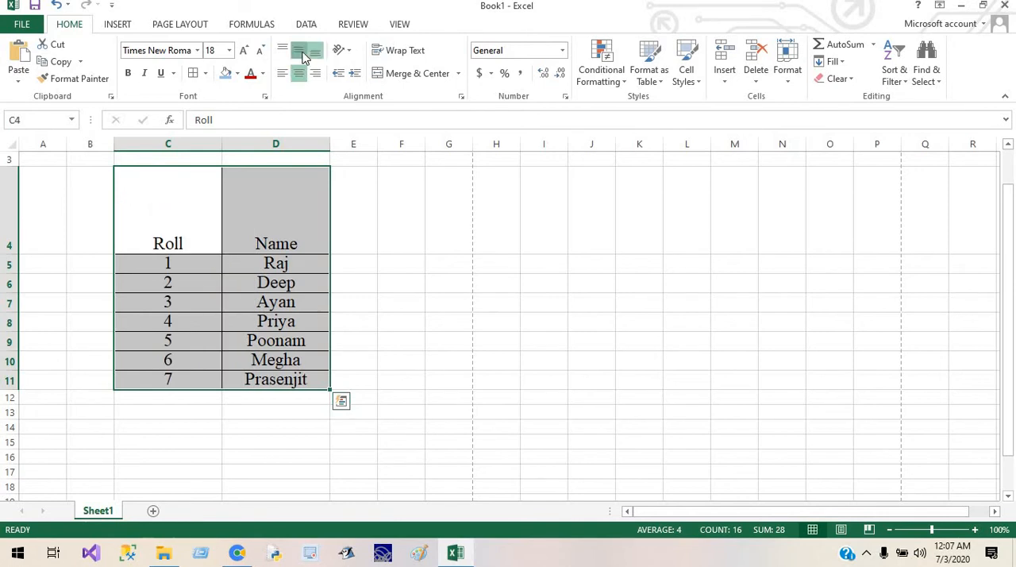
{"action": "left_click", "coordinate": [302, 54]}
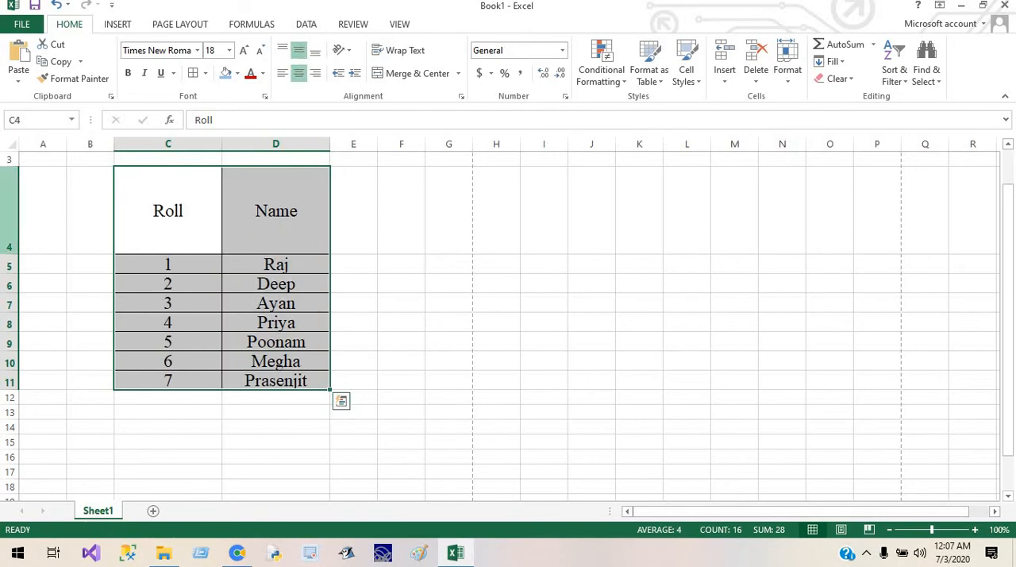
Step: Set the height of rows 3 to 11 to 30 and widen the Name column
{"action": "left_click_drag", "start_coordinate": [8, 254], "coordinate": [13, 194]}
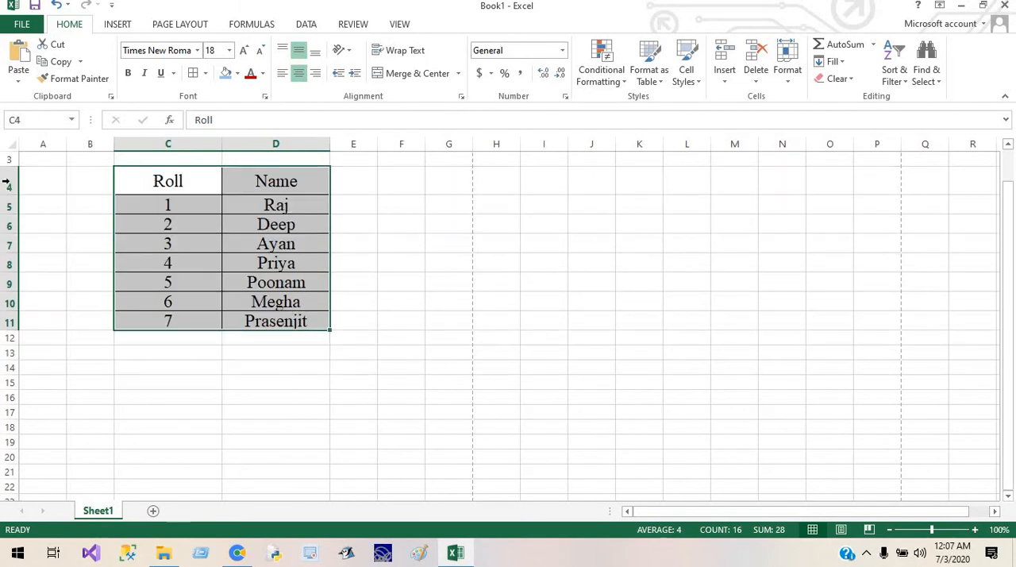
{"action": "right_click", "coordinate": [9, 188]}
{"action": "left_click", "coordinate": [338, 409]}
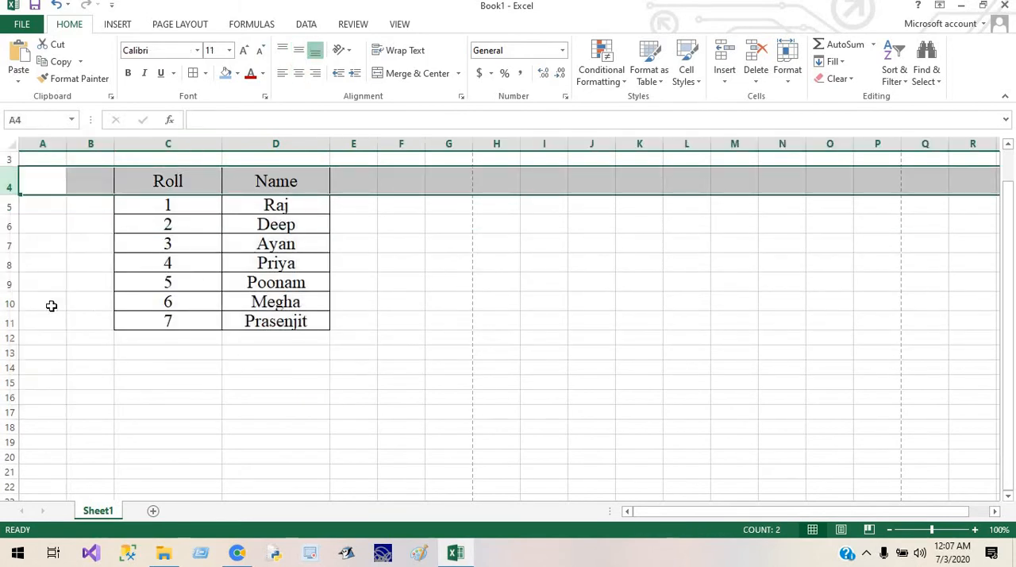
{"action": "left_click_drag", "start_coordinate": [9, 321], "coordinate": [5, 158]}
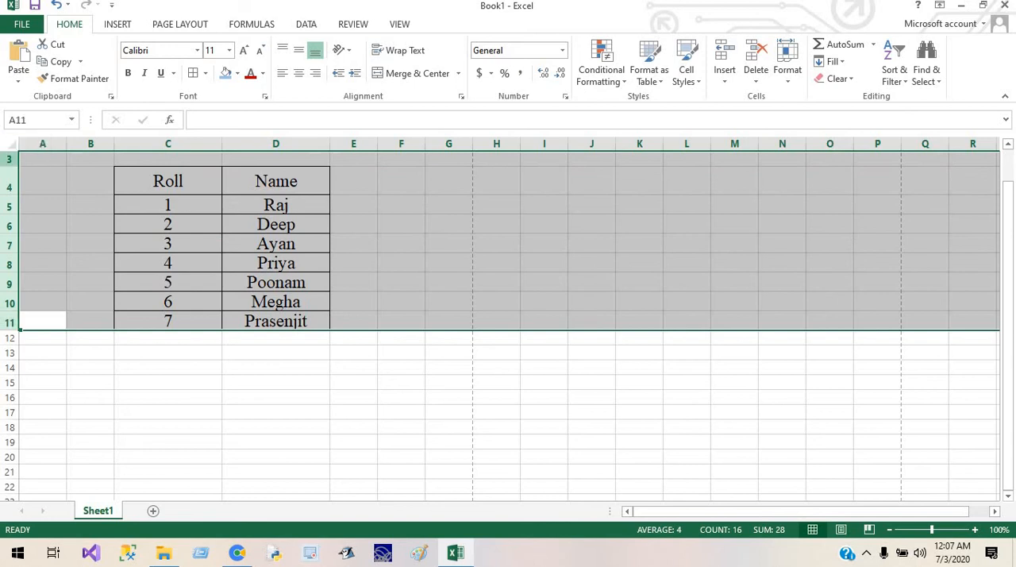
{"action": "right_click", "coordinate": [4, 183]}
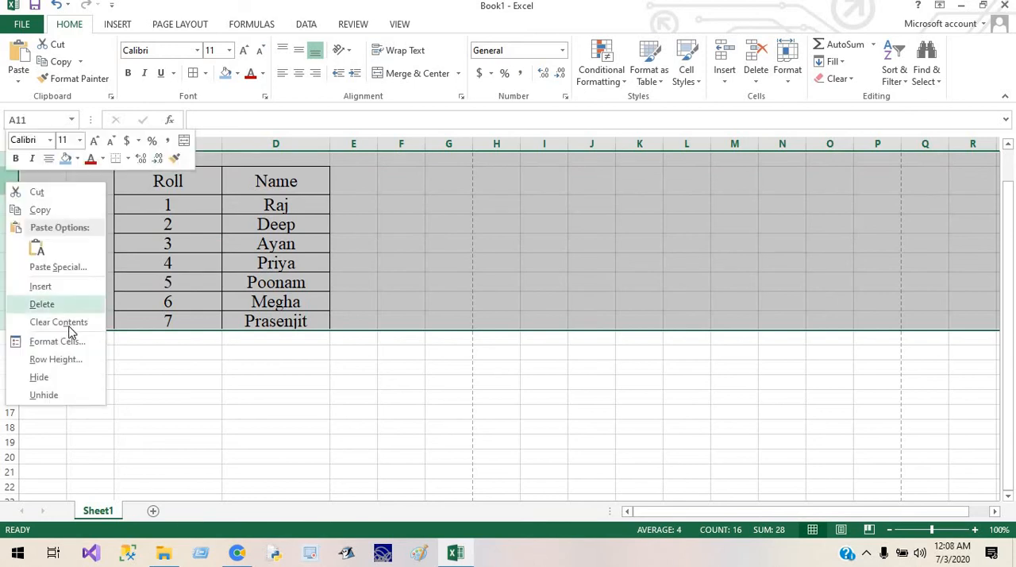
{"action": "left_click", "coordinate": [56, 360]}
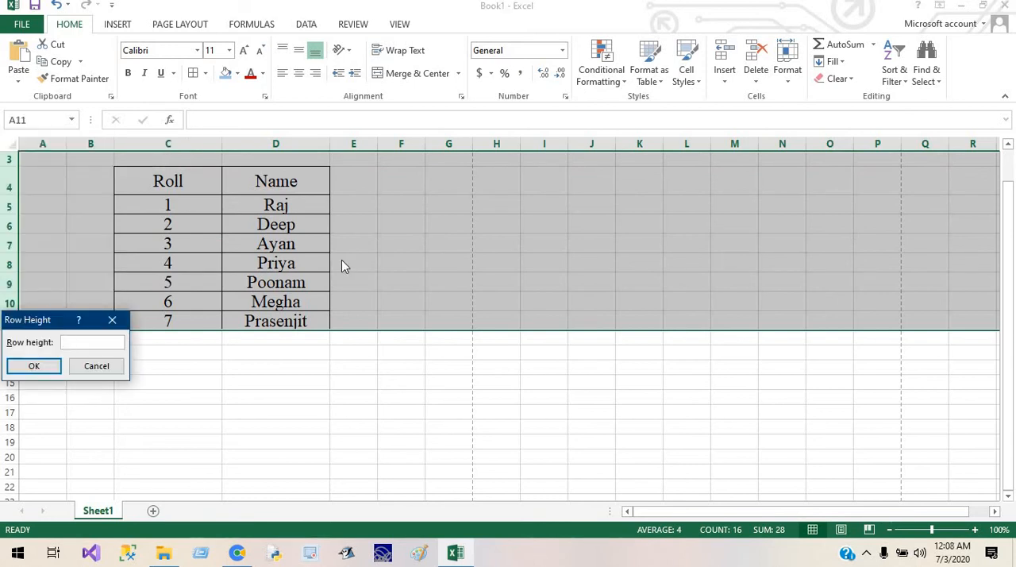
{"action": "type", "text": "30"}
{"action": "key", "text": "Return"}
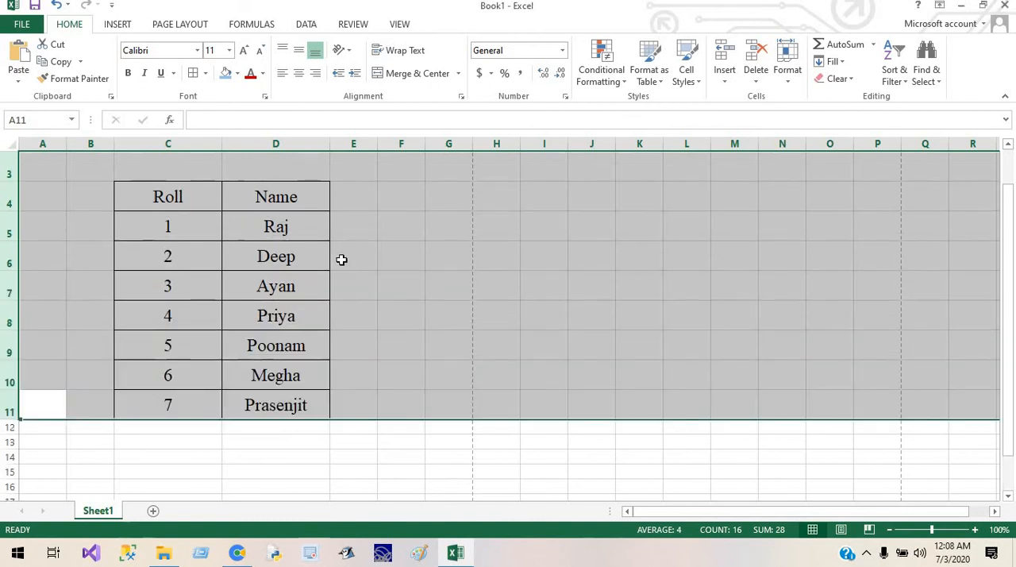
{"action": "left_click", "coordinate": [545, 287]}
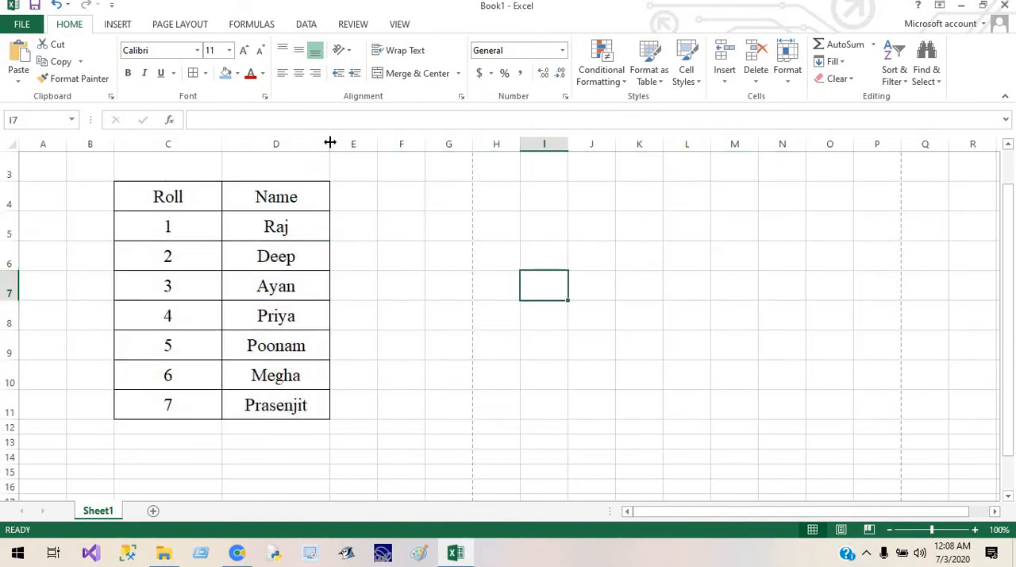
{"action": "left_click_drag", "start_coordinate": [330, 141], "coordinate": [407, 150]}
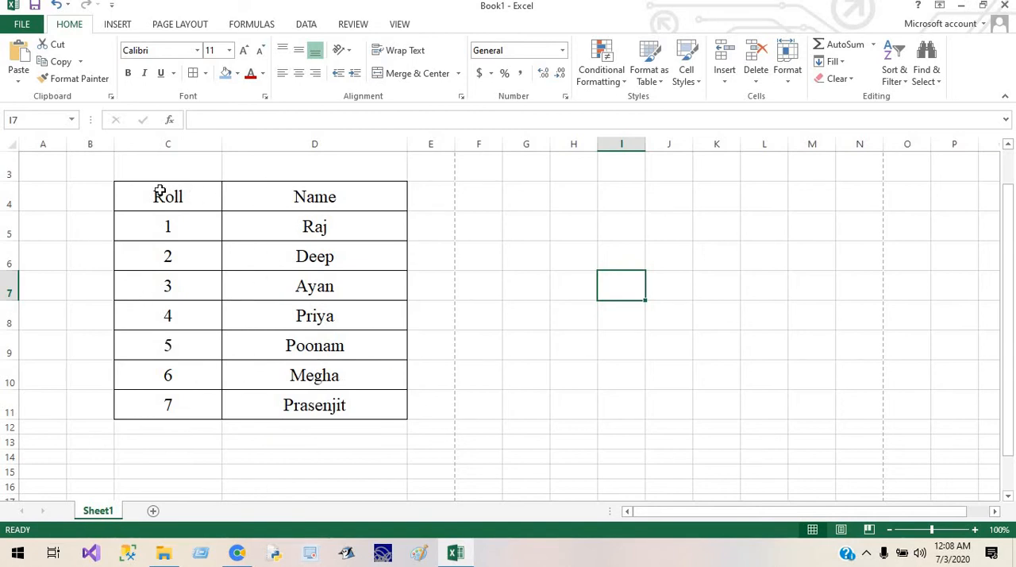
Step: Format the Roll and Name headings in row 4 as bold italic without underline
{"action": "left_click_drag", "start_coordinate": [159, 193], "coordinate": [291, 194]}
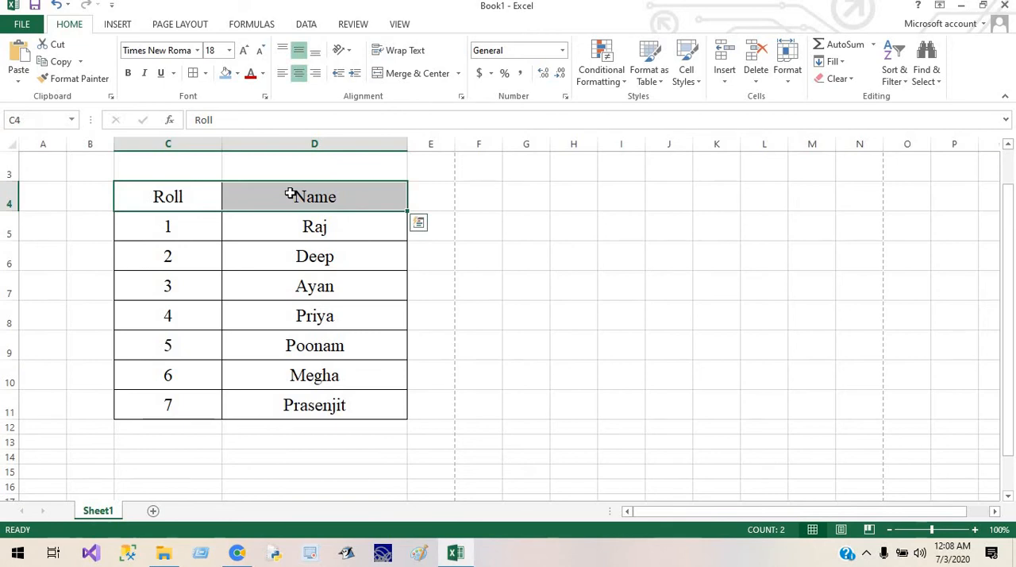
{"action": "left_click", "coordinate": [128, 72]}
{"action": "left_click", "coordinate": [145, 72]}
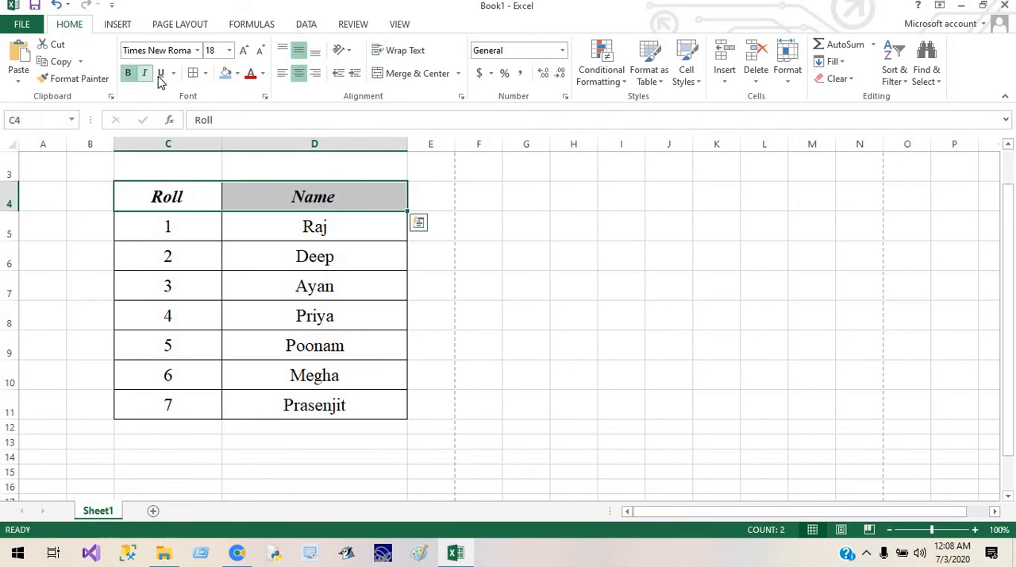
{"action": "left_click", "coordinate": [160, 73]}
{"action": "left_click", "coordinate": [161, 73]}
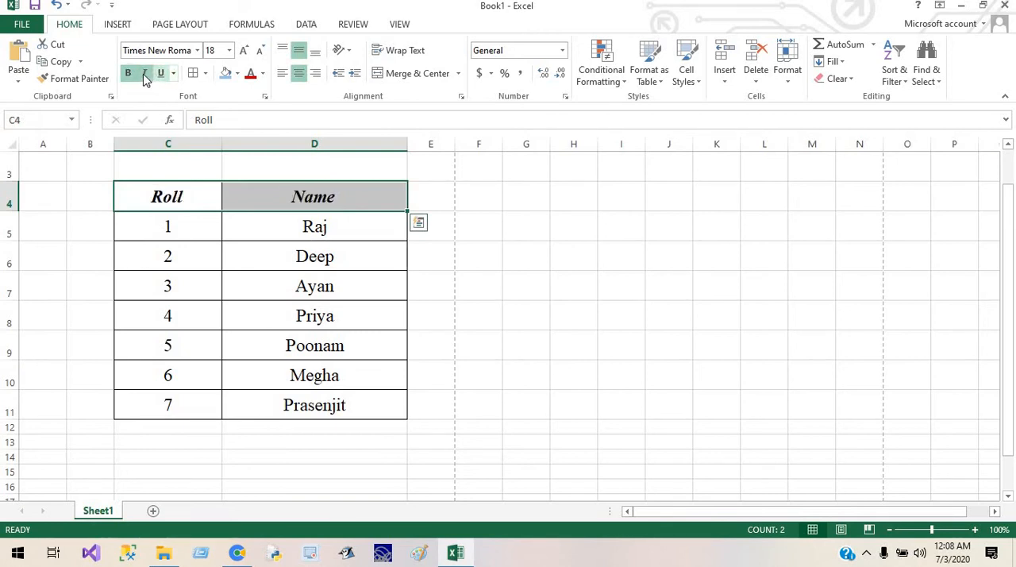
{"action": "left_click", "coordinate": [144, 73]}
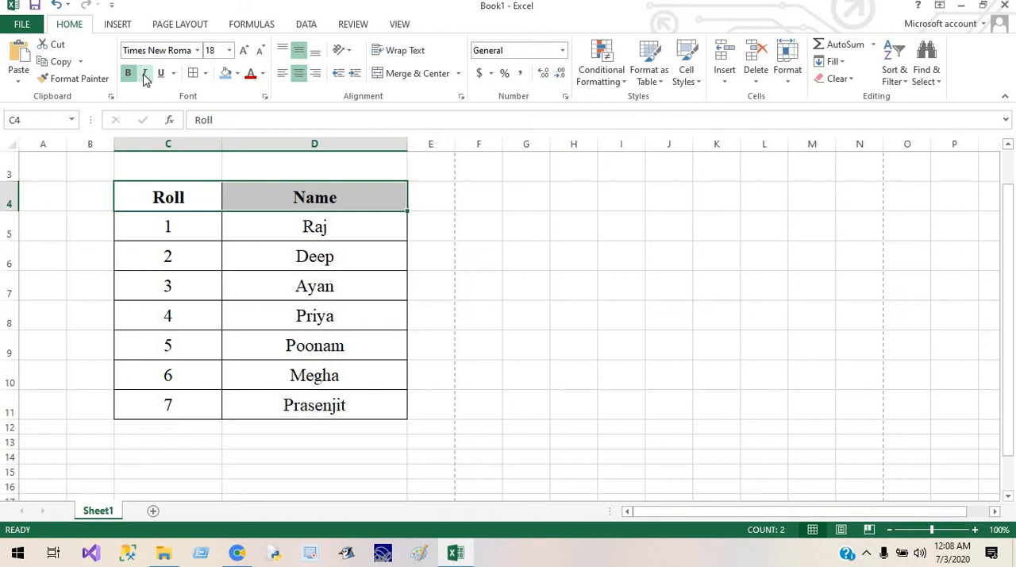
{"action": "left_click", "coordinate": [145, 75]}
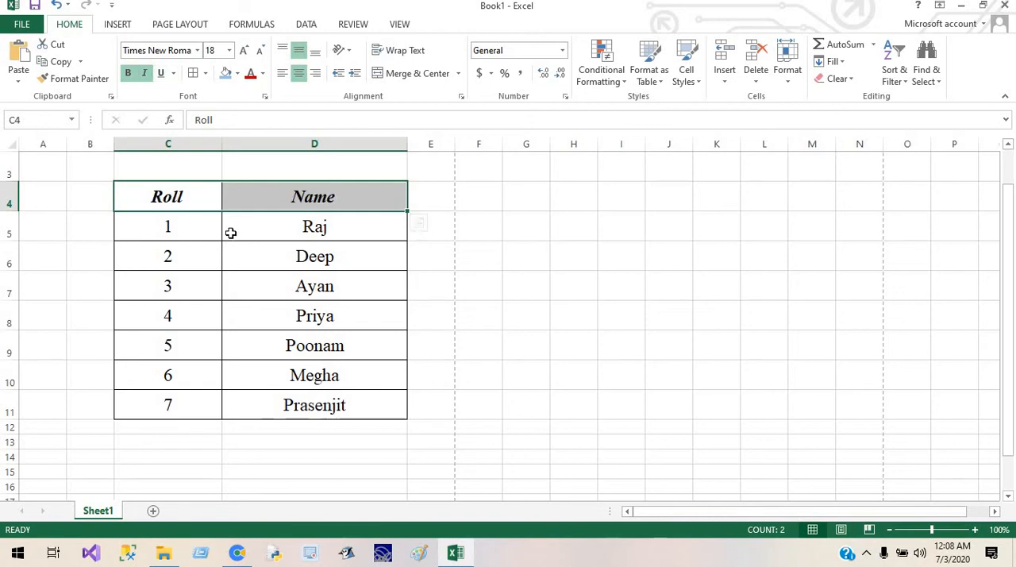
Step: Enter Sunday in cell G4 beside the table
{"action": "left_click", "coordinate": [511, 194]}
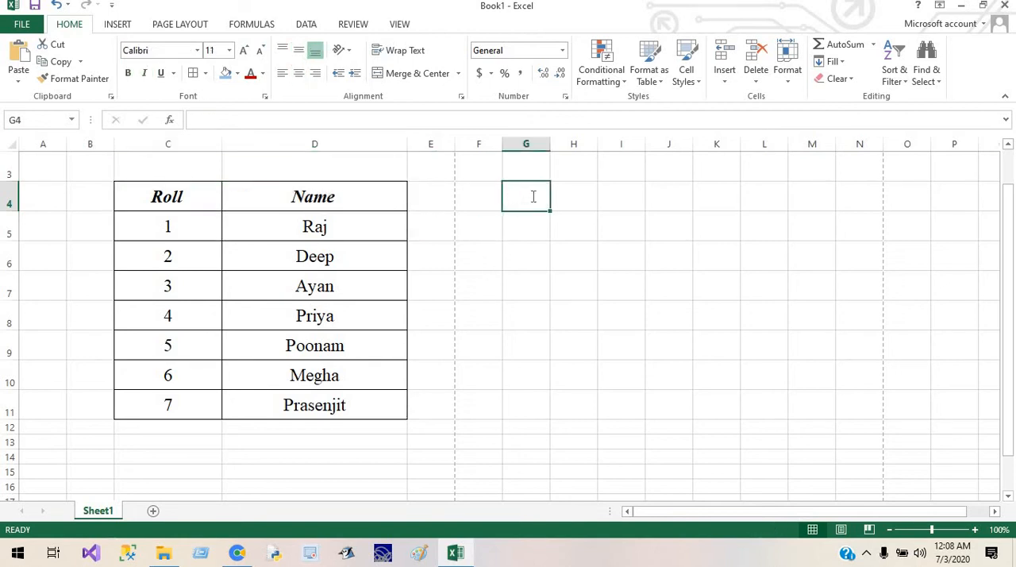
{"action": "type", "text": "Sun"}
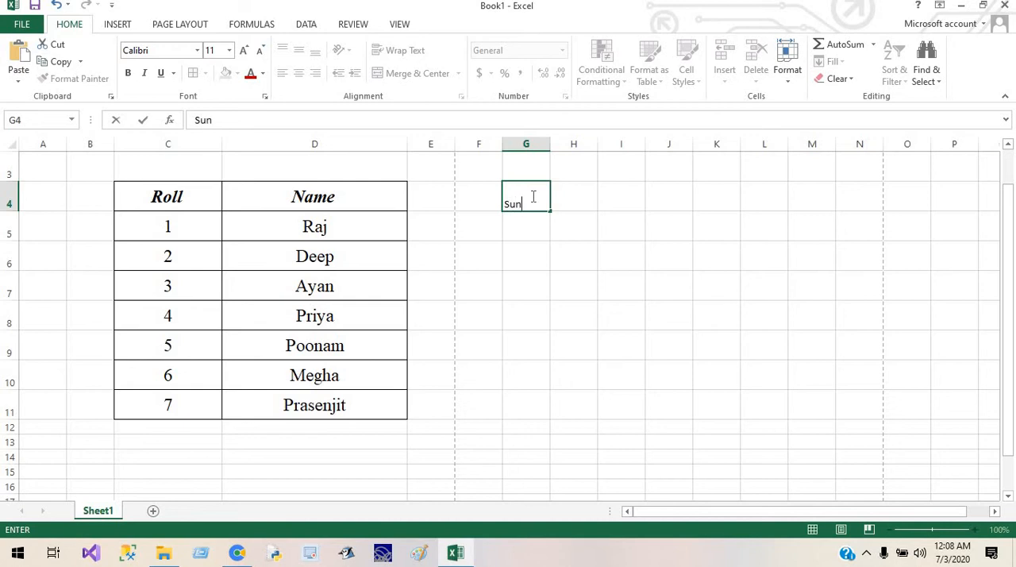
{"action": "type", "text": "day"}
{"action": "key", "text": "Tab"}
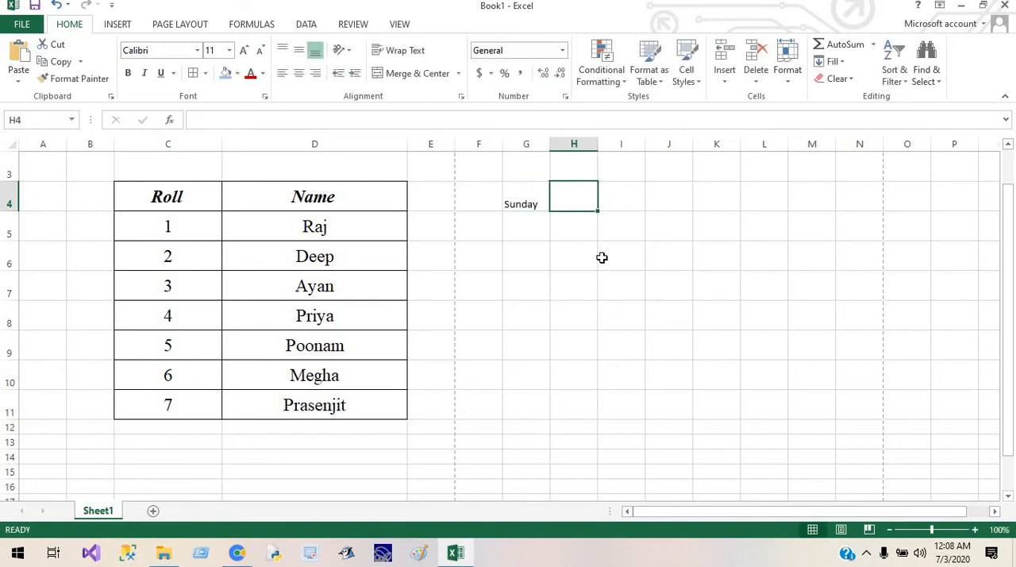
Step: Fill the weekday series from G4 down to G15 and fit column G's width to its contents
{"action": "left_click", "coordinate": [540, 204]}
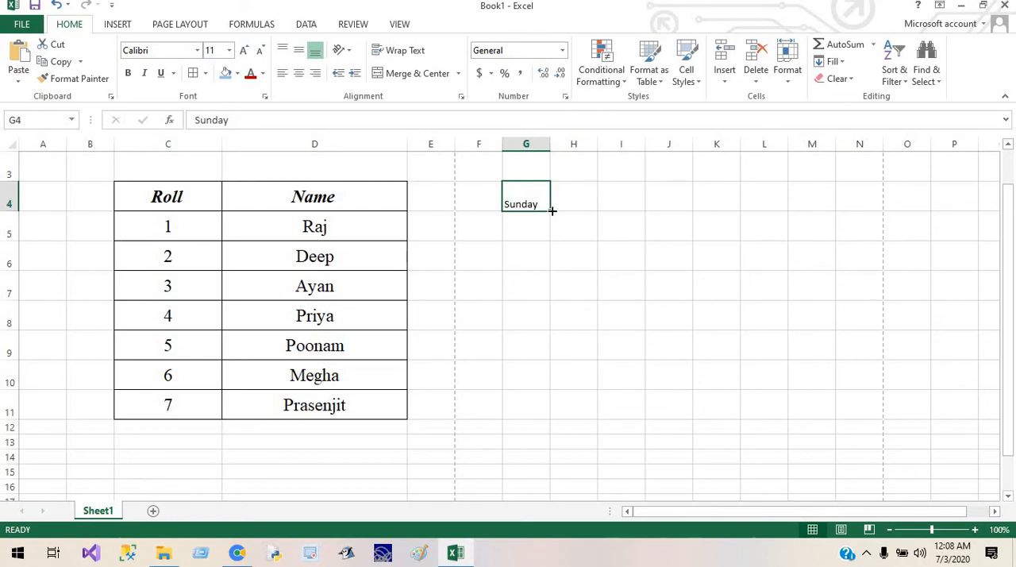
{"action": "left_click_drag", "start_coordinate": [552, 210], "coordinate": [535, 484]}
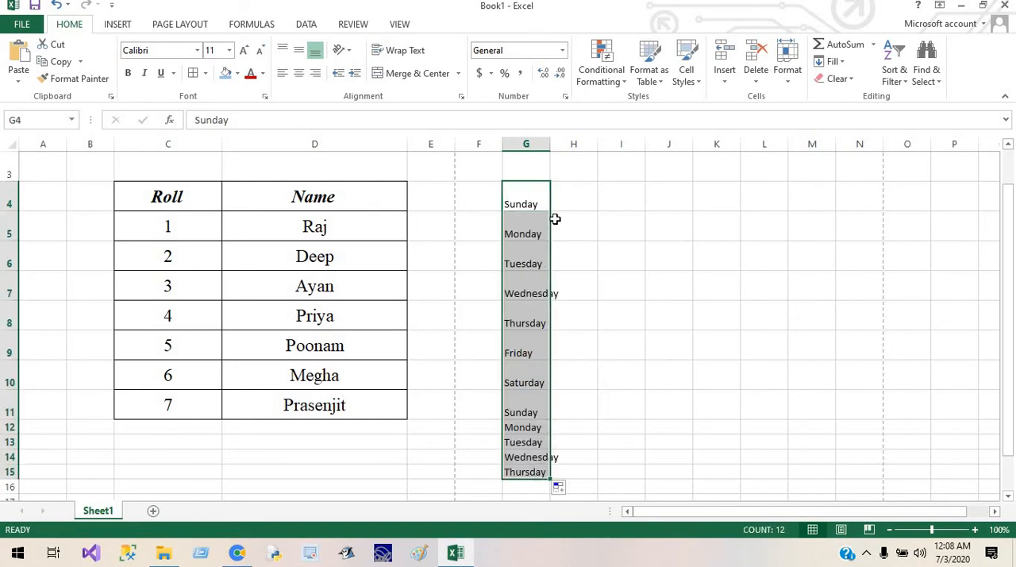
{"action": "double_click", "coordinate": [549, 144]}
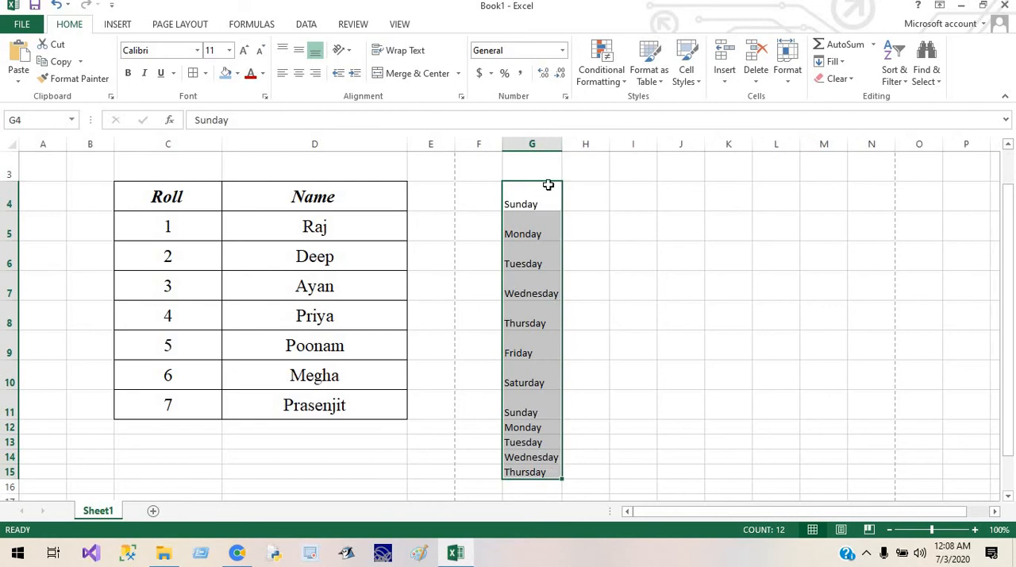
{"action": "left_click_drag", "start_coordinate": [602, 292], "coordinate": [602, 270]}
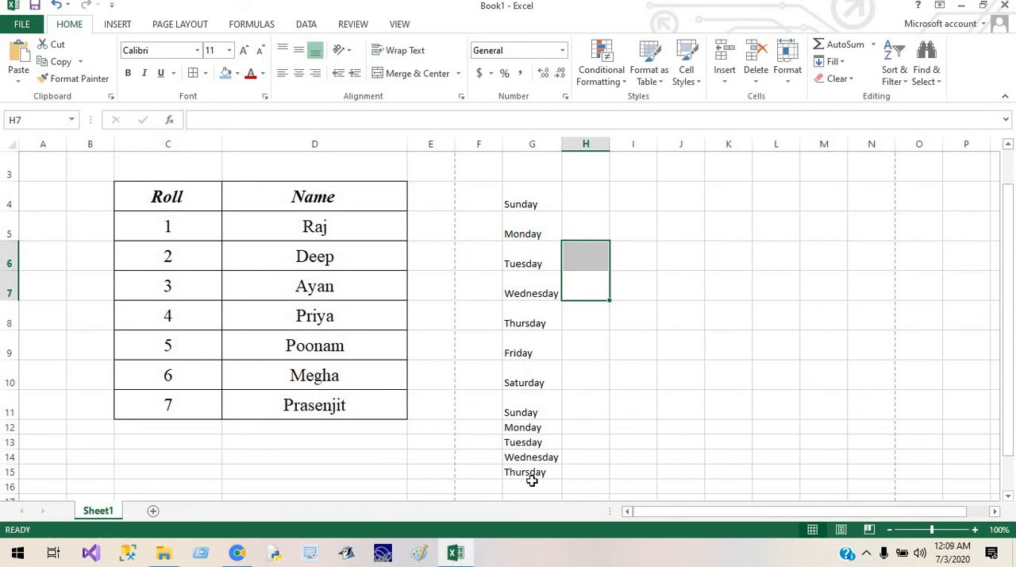
{"action": "left_click", "coordinate": [403, 439]}
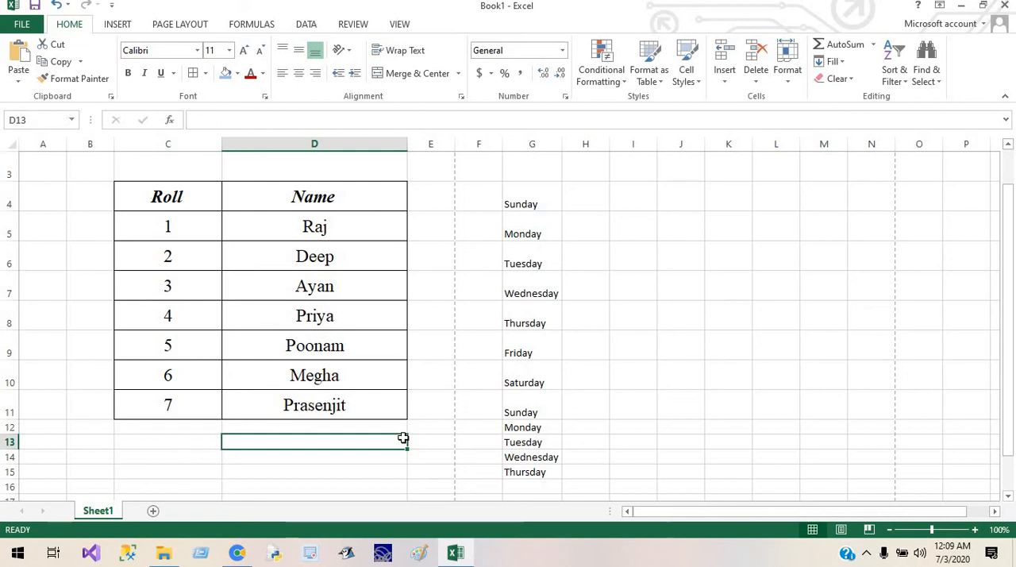
Step: Set the border line colour to red and redraw borders with it along row 11 and through much of the Roll and Name table
{"action": "left_click", "coordinate": [585, 447]}
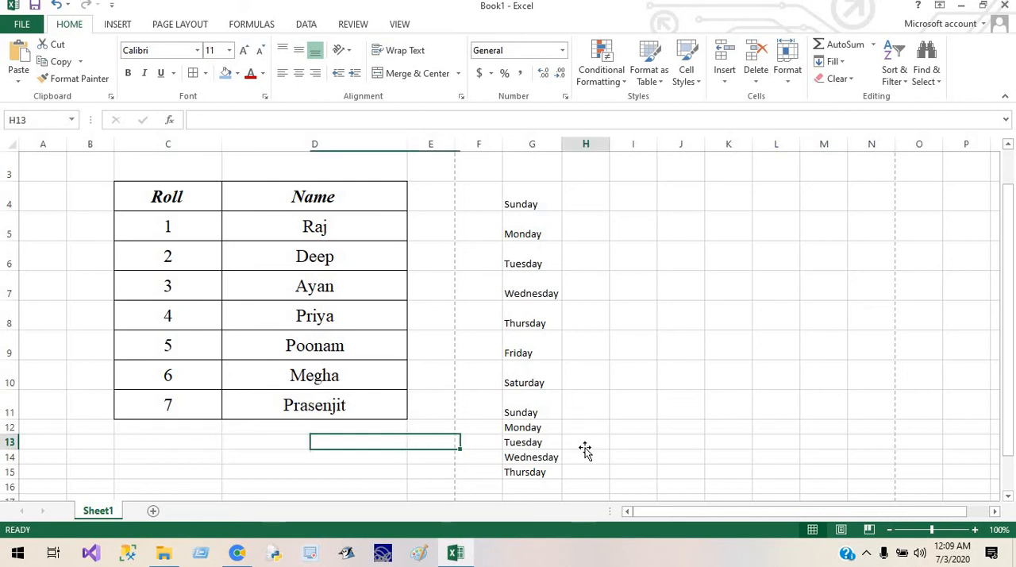
{"action": "left_click", "coordinate": [378, 405]}
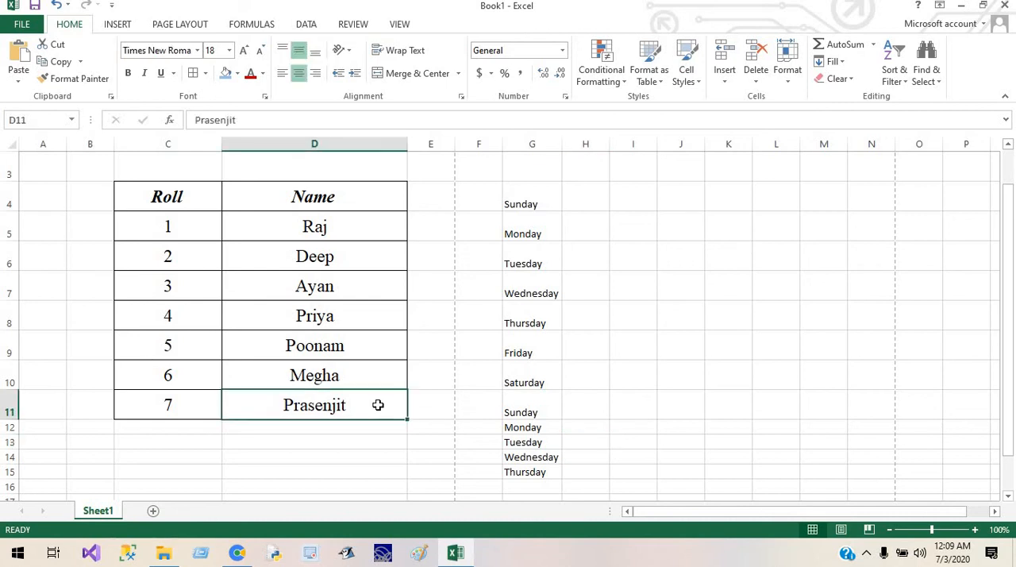
{"action": "left_click_drag", "start_coordinate": [378, 405], "coordinate": [175, 201]}
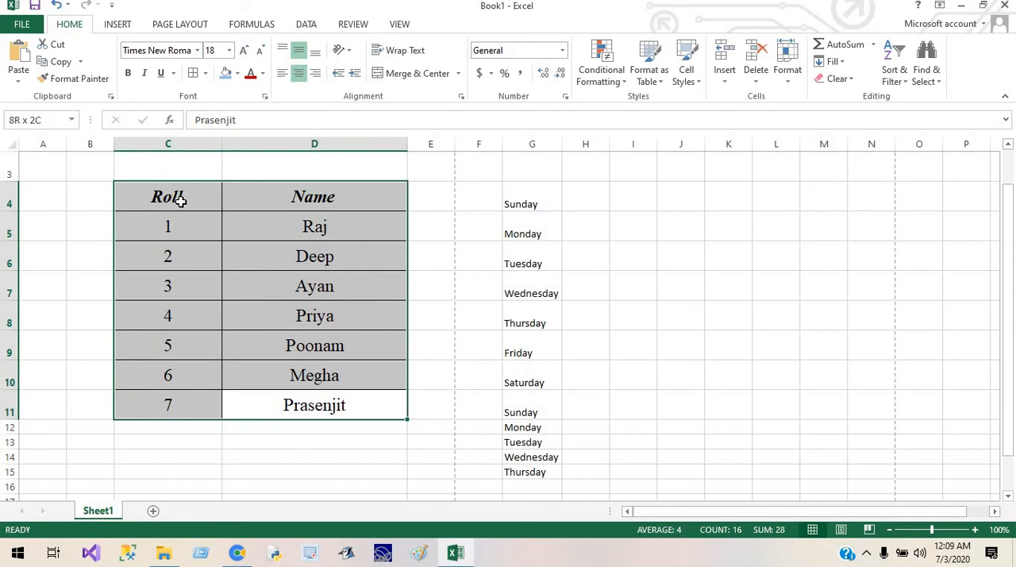
{"action": "left_click", "coordinate": [205, 73]}
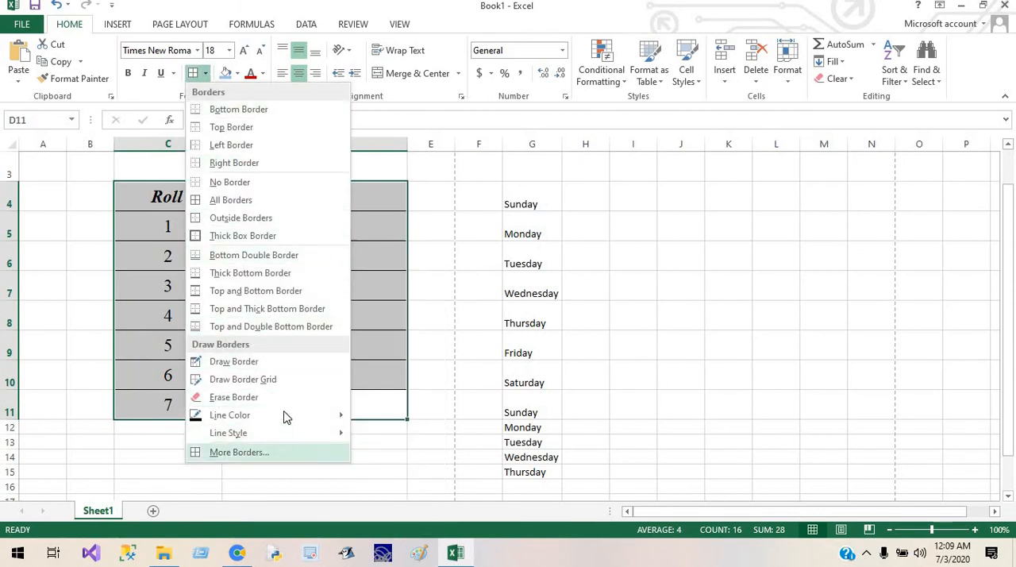
{"action": "mouse_move", "coordinate": [284, 412]}
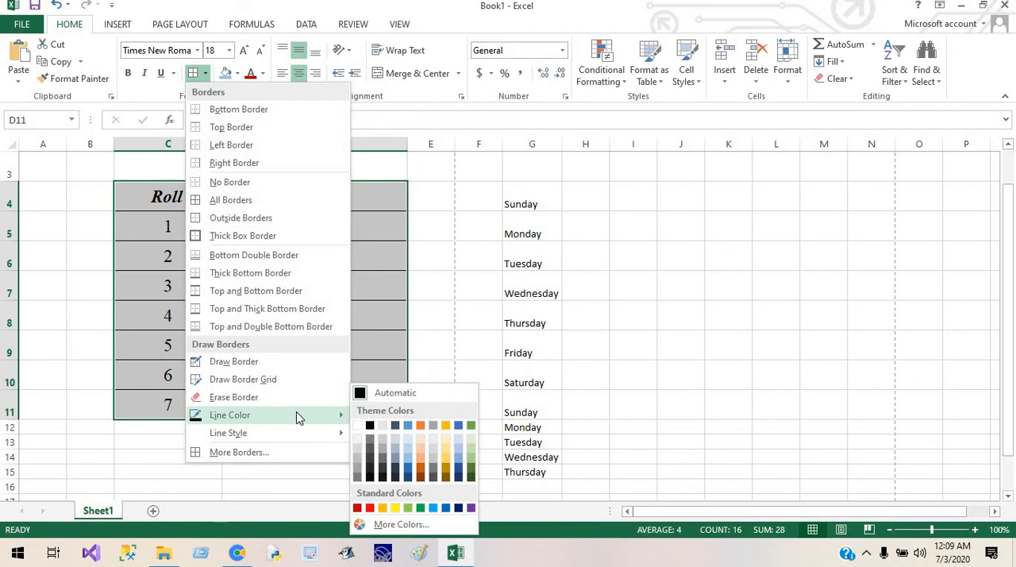
{"action": "left_click", "coordinate": [370, 508]}
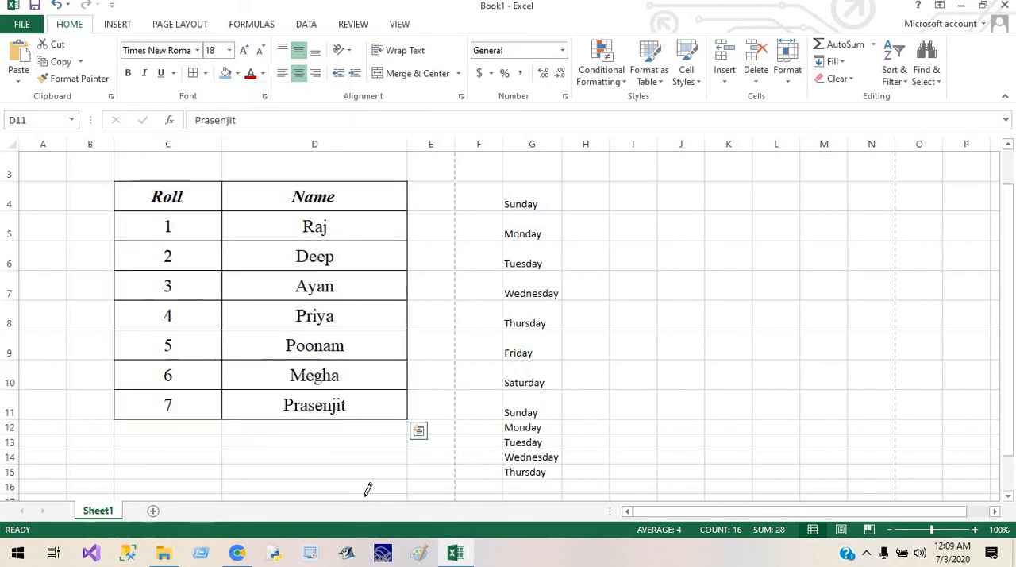
{"action": "left_click", "coordinate": [331, 388]}
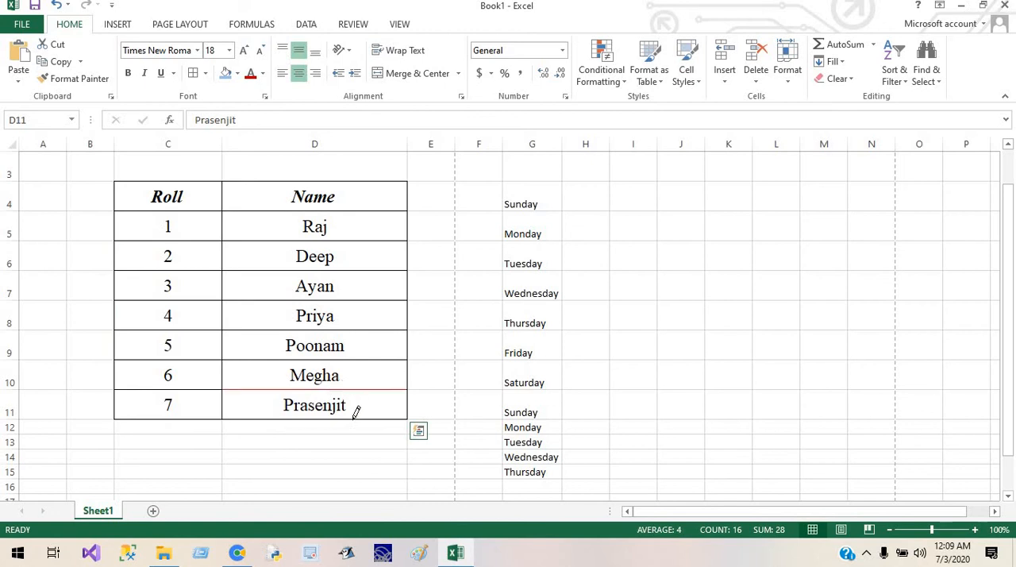
{"action": "left_click", "coordinate": [354, 418]}
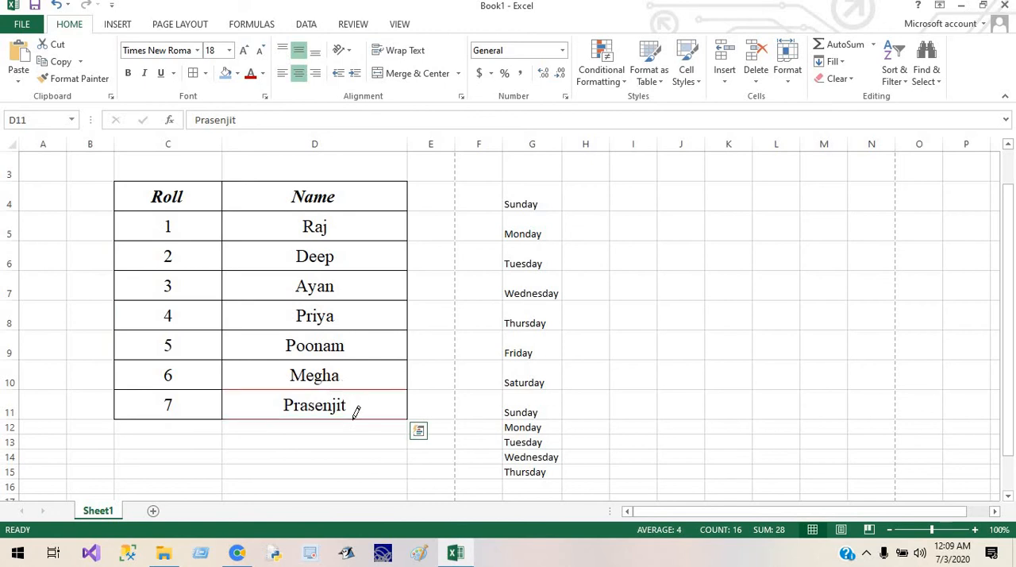
{"action": "left_click", "coordinate": [198, 389]}
{"action": "left_click", "coordinate": [192, 413]}
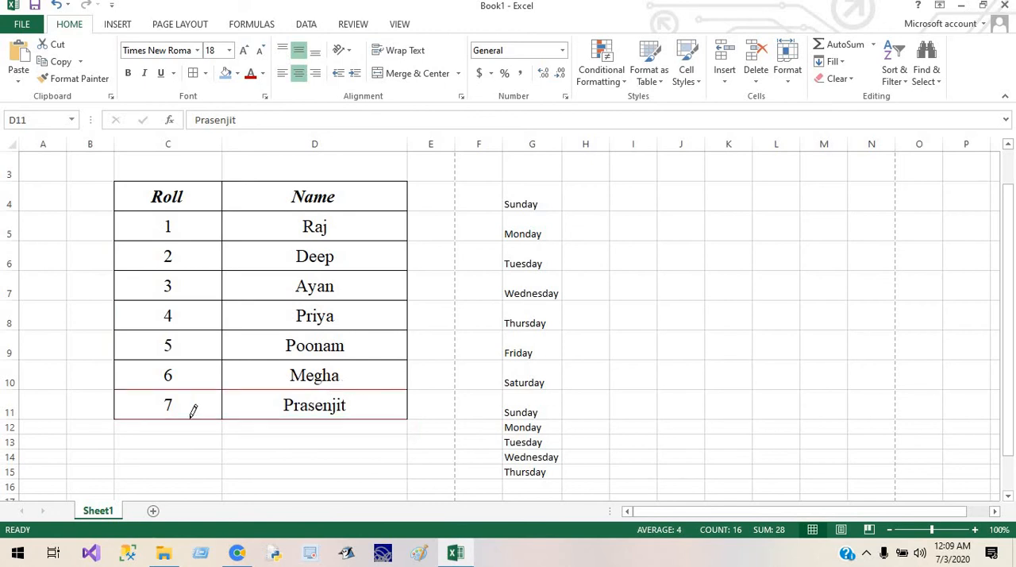
{"action": "left_click", "coordinate": [236, 297]}
{"action": "mouse_move", "coordinate": [214, 301]}
{"action": "left_mouse_down"}
{"action": "mouse_move", "coordinate": [228, 245]}
{"action": "mouse_move", "coordinate": [284, 204]}
{"action": "mouse_move", "coordinate": [269, 363]}
{"action": "left_mouse_up"}
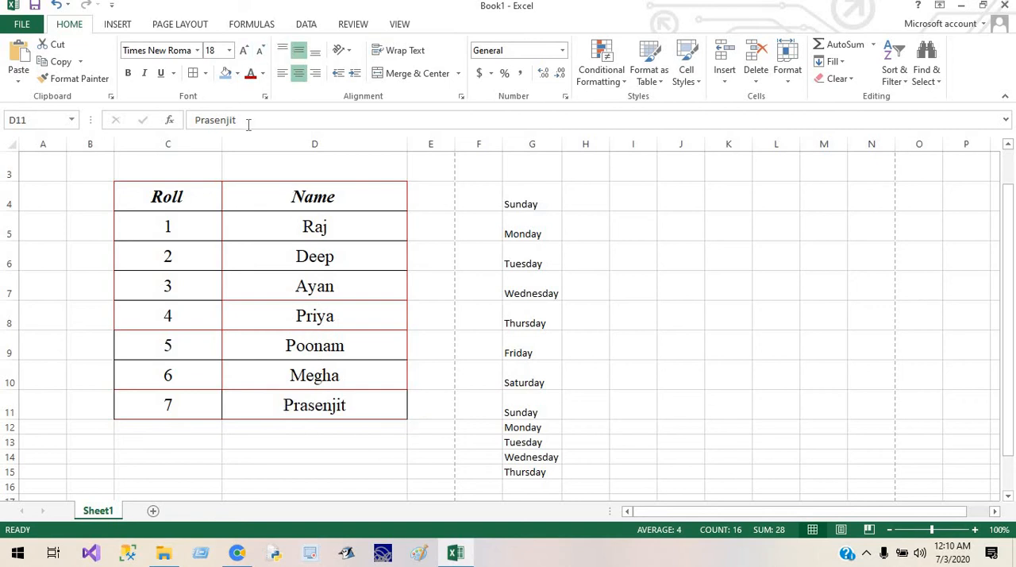
Step: Draw thick solid red borders around the outside of the table and along the line beneath row 8
{"action": "left_click", "coordinate": [205, 72]}
{"action": "mouse_move", "coordinate": [245, 439]}
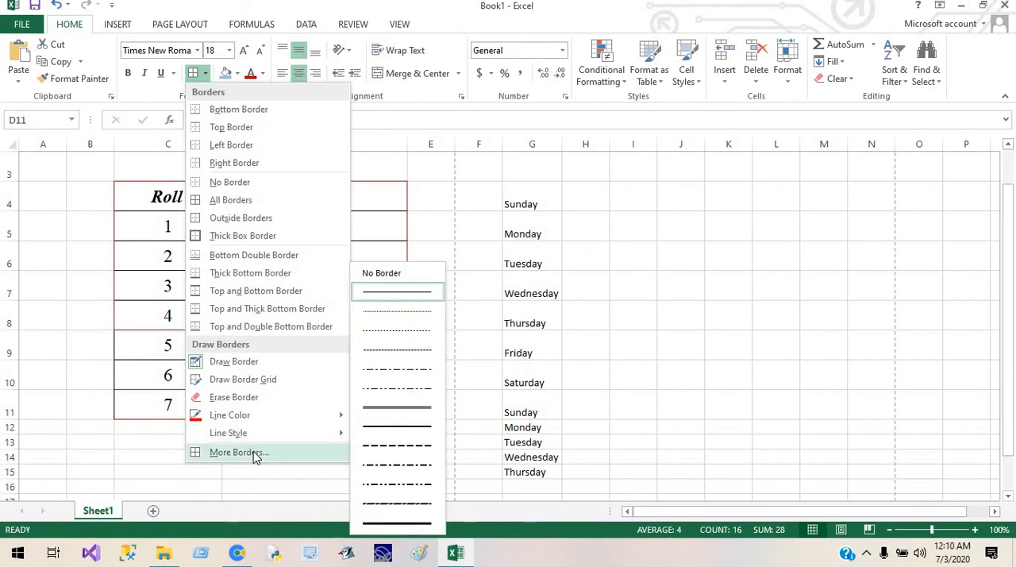
{"action": "mouse_move", "coordinate": [347, 436]}
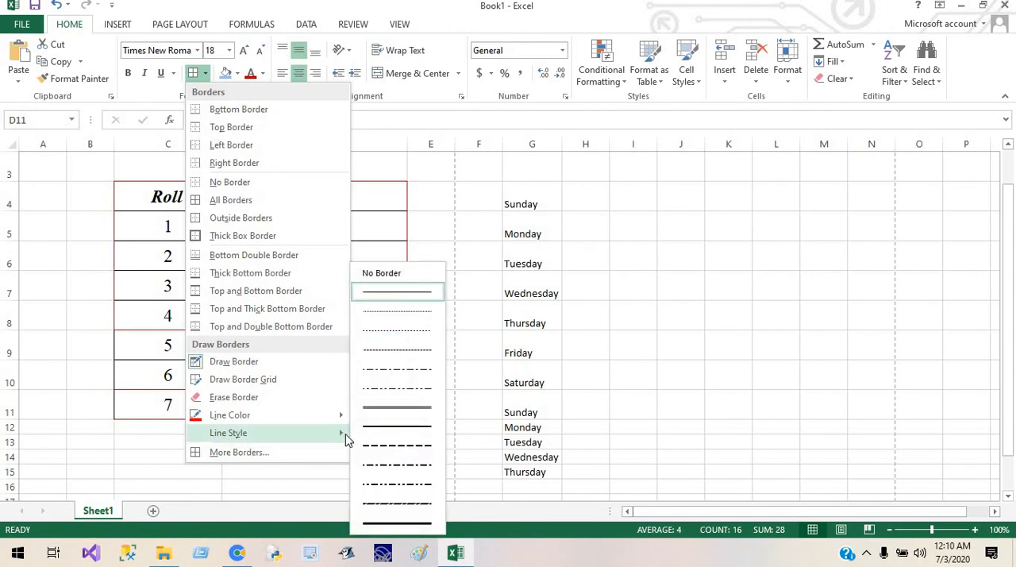
{"action": "left_click", "coordinate": [395, 524]}
{"action": "mouse_move", "coordinate": [318, 333]}
{"action": "left_mouse_down"}
{"action": "mouse_move", "coordinate": [205, 192]}
{"action": "mouse_move", "coordinate": [236, 320]}
{"action": "left_mouse_up"}
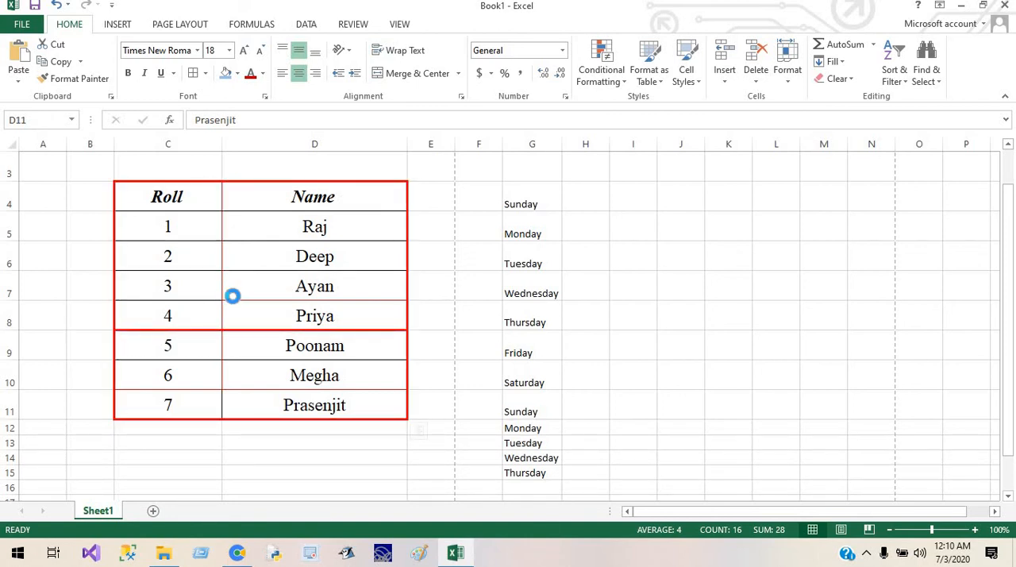
Step: Draw thick red borders beneath cells C4 to C7 and D7, and along the divider between columns C and D in rows 4 to 7
{"action": "left_click", "coordinate": [232, 297]}
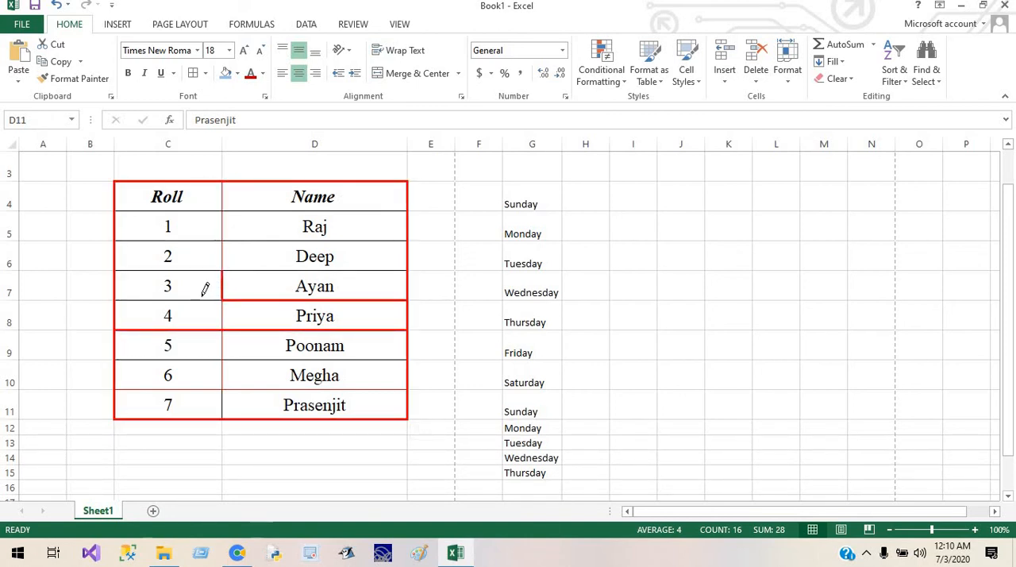
{"action": "left_click", "coordinate": [203, 299]}
{"action": "left_click", "coordinate": [201, 272]}
{"action": "left_click", "coordinate": [203, 240]}
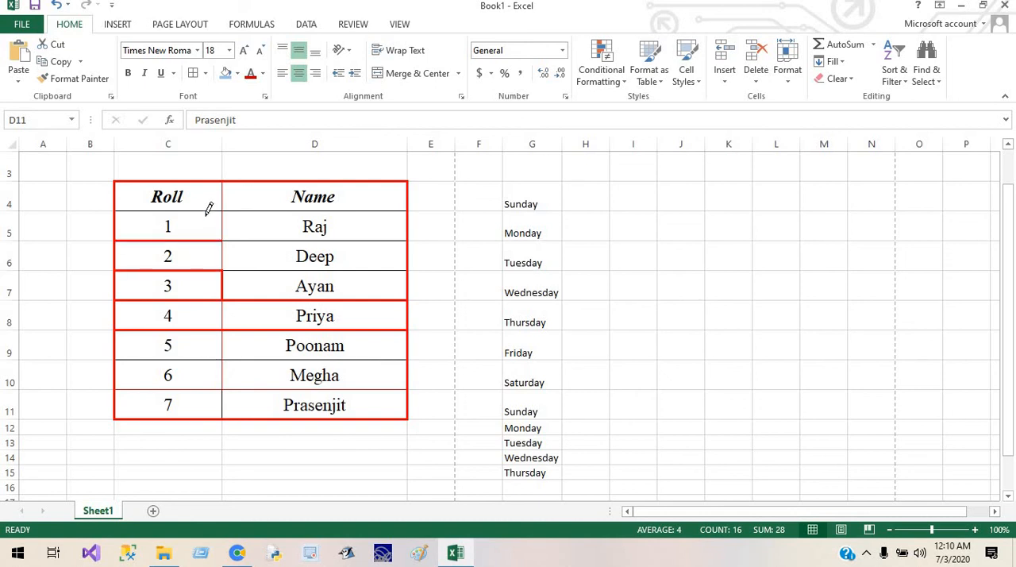
{"action": "left_click", "coordinate": [204, 208]}
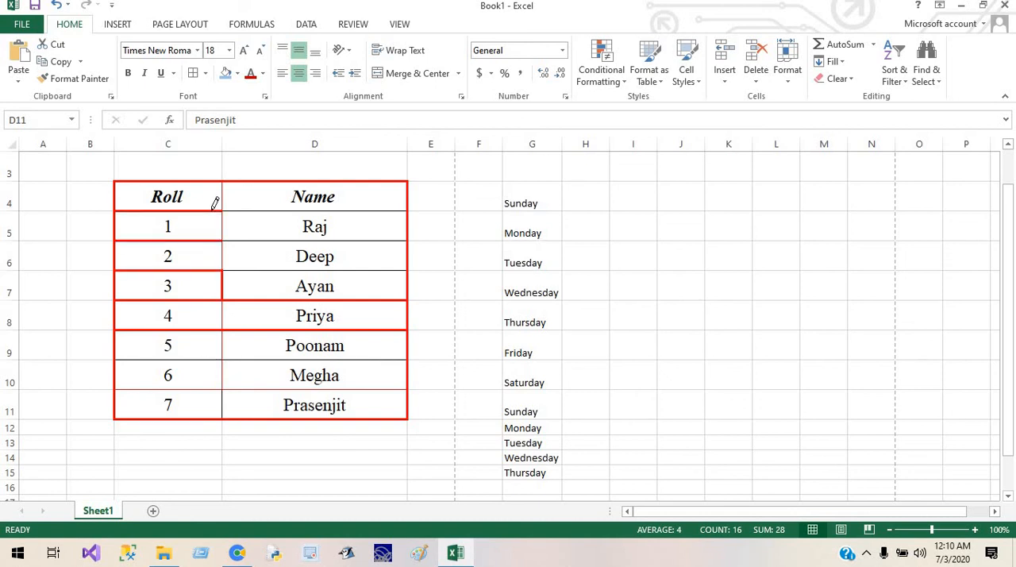
{"action": "left_click_drag", "start_coordinate": [225, 197], "coordinate": [221, 241]}
{"action": "left_click", "coordinate": [223, 256]}
{"action": "key", "text": "Escape"}
{"action": "left_click", "coordinate": [197, 203]}
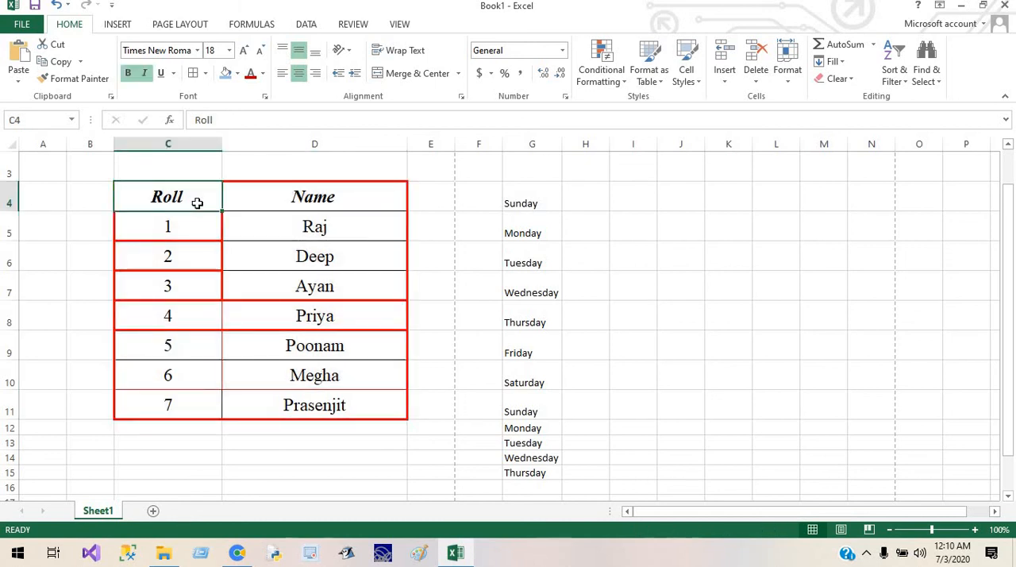
{"action": "left_click", "coordinate": [224, 262]}
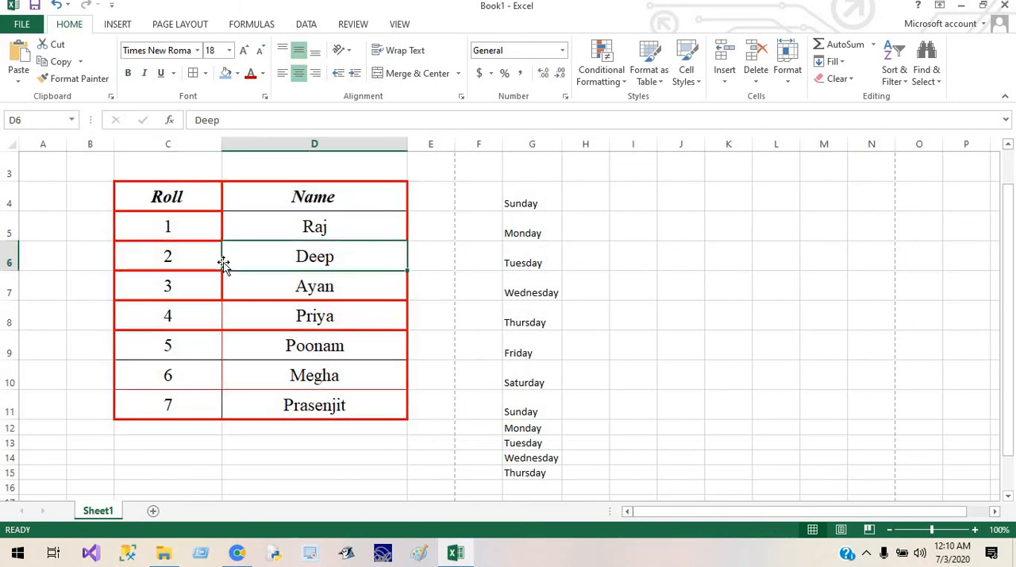
{"action": "left_click", "coordinate": [197, 196]}
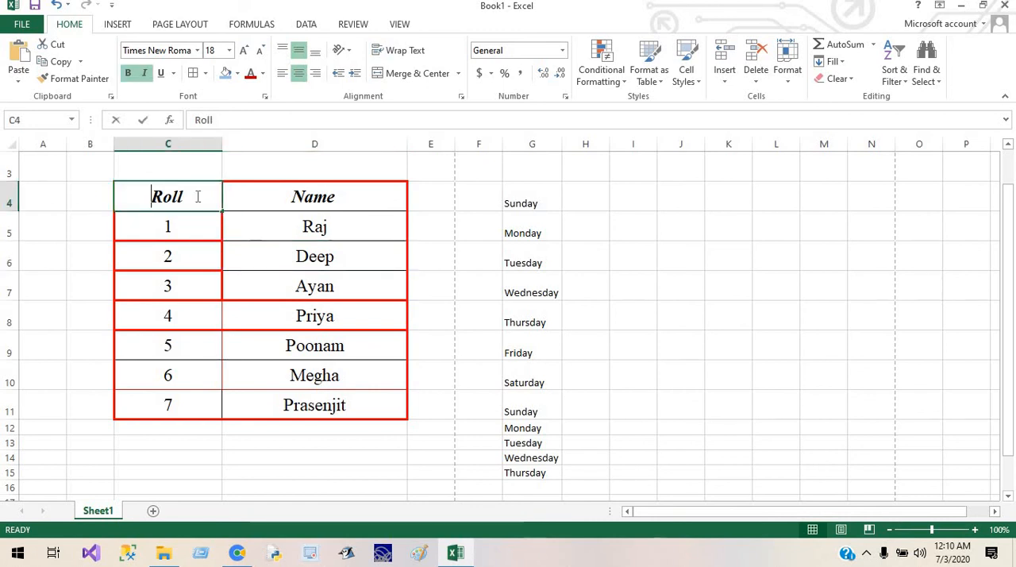
{"action": "left_click", "coordinate": [257, 235]}
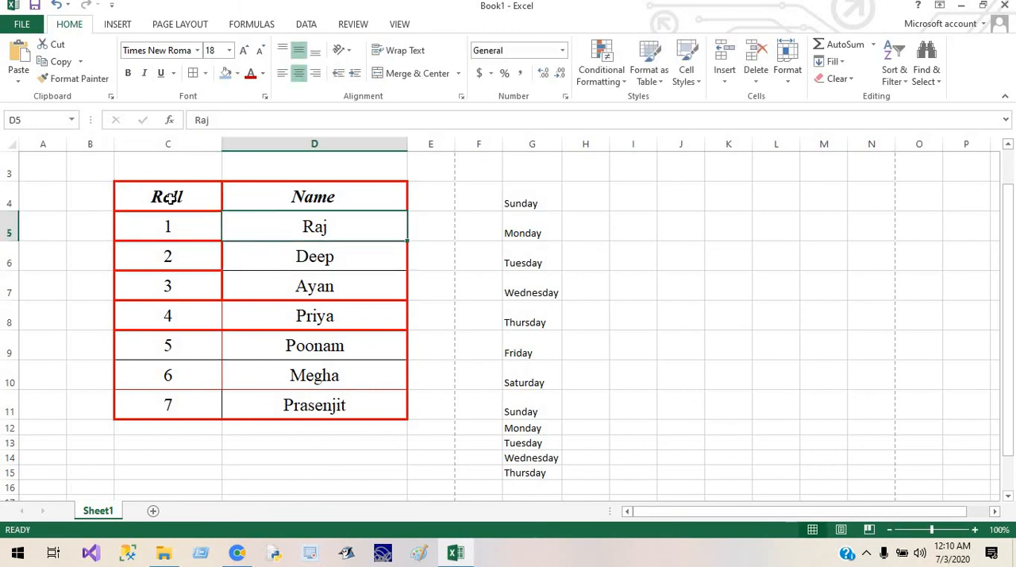
Step: Fill the Roll and Name heading cells with the darkest blue-gray theme colour and set their text to white
{"action": "left_click_drag", "start_coordinate": [169, 198], "coordinate": [281, 196]}
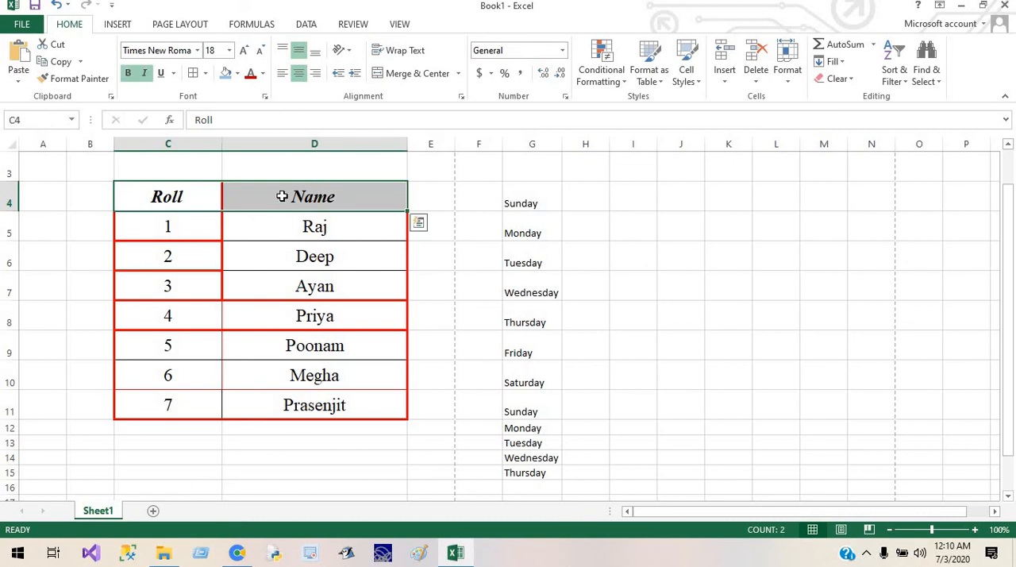
{"action": "left_click", "coordinate": [240, 75]}
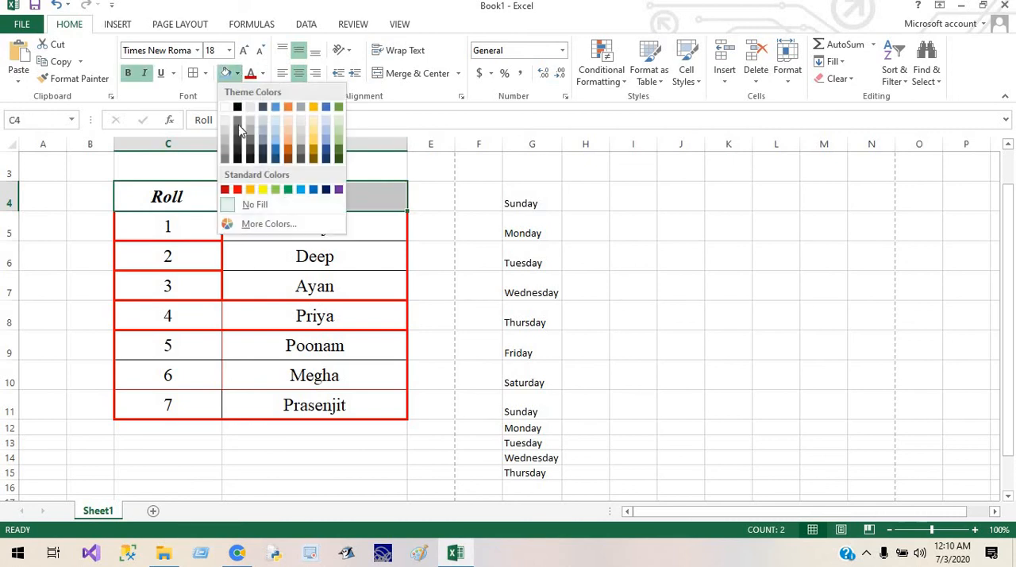
{"action": "left_click", "coordinate": [265, 162]}
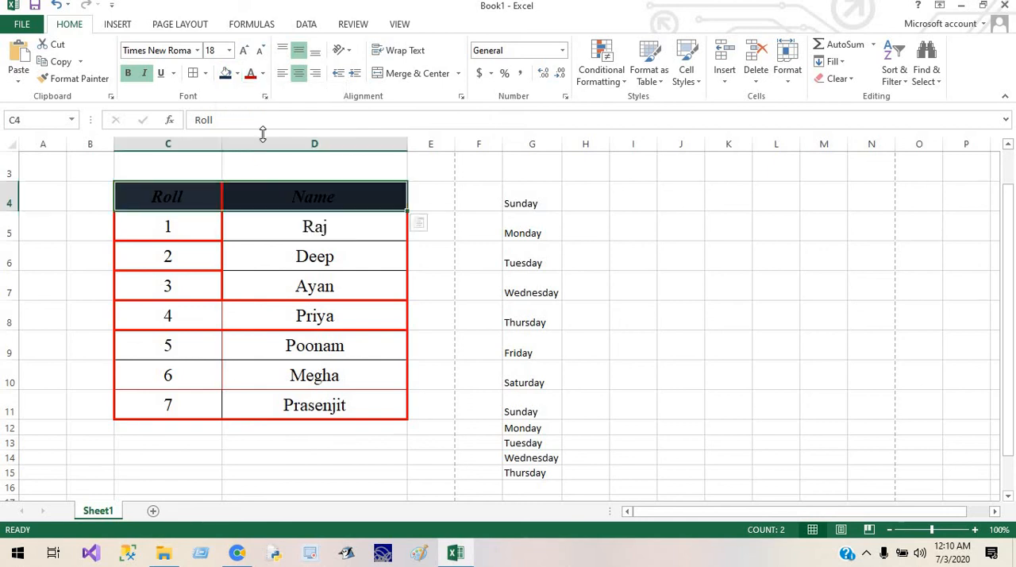
{"action": "left_click", "coordinate": [262, 75]}
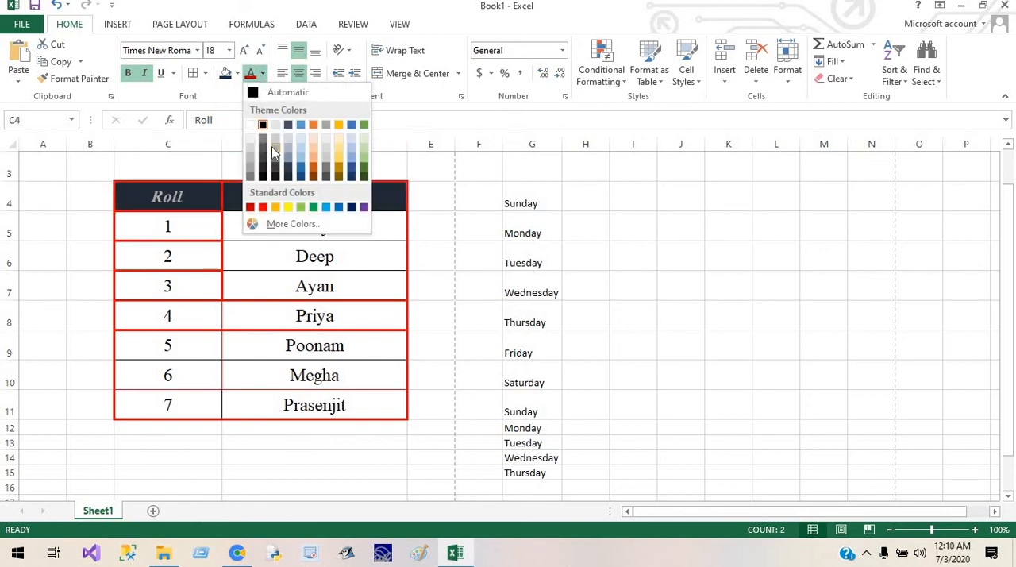
{"action": "left_click", "coordinate": [255, 125]}
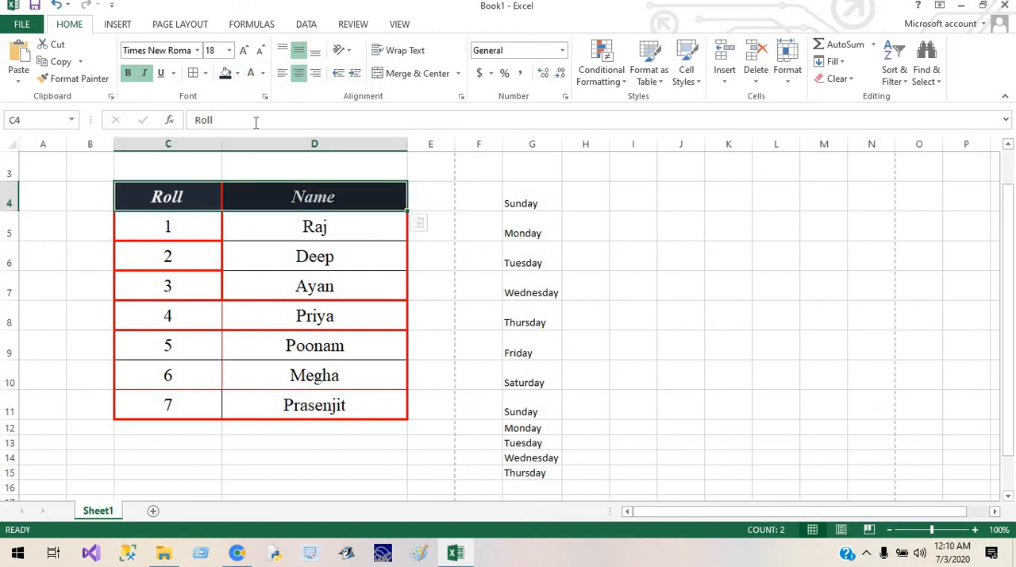
{"action": "left_click", "coordinate": [635, 254]}
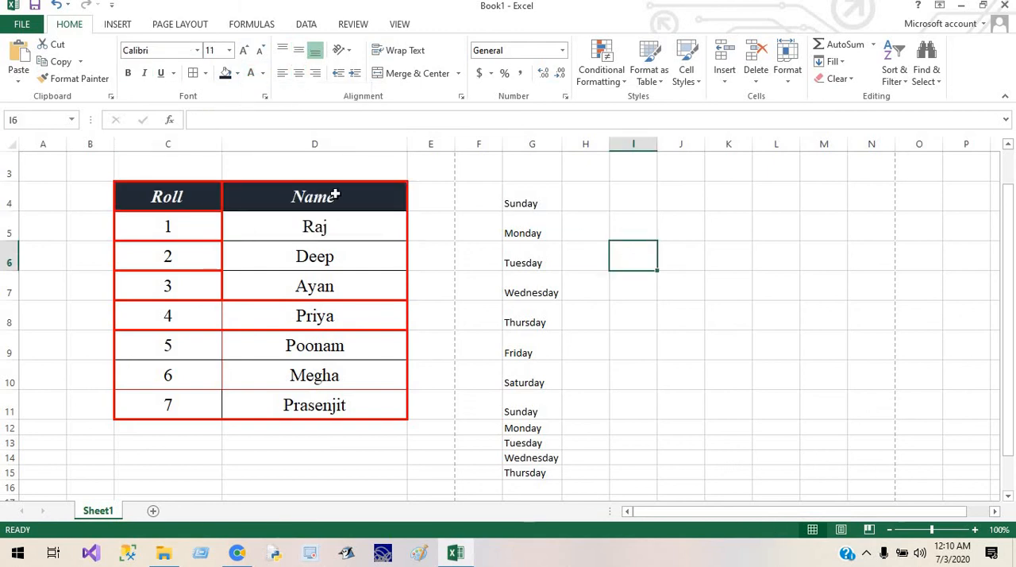